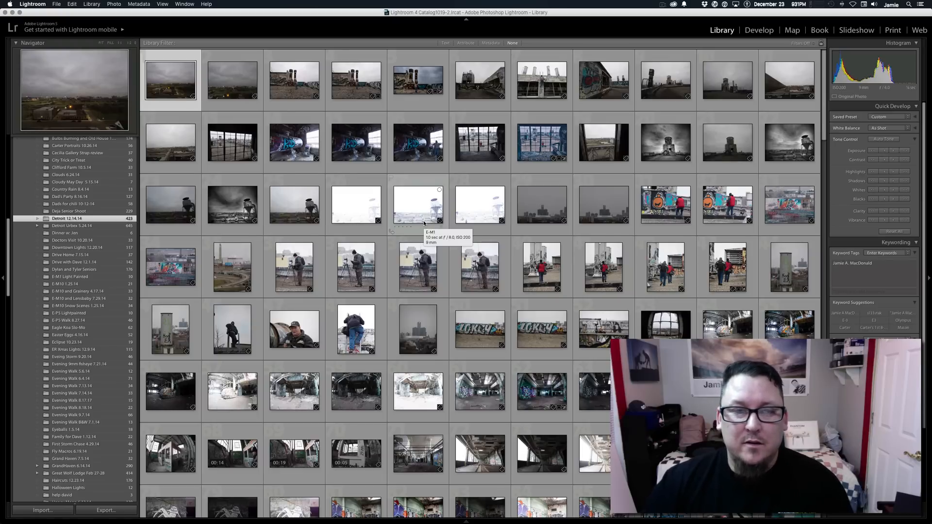
# Find and select the three bracketed exposures of the gymnasium interior in the Detroit 12.14.14 folder.
pyautogui.scroll(-1, 424, 221)
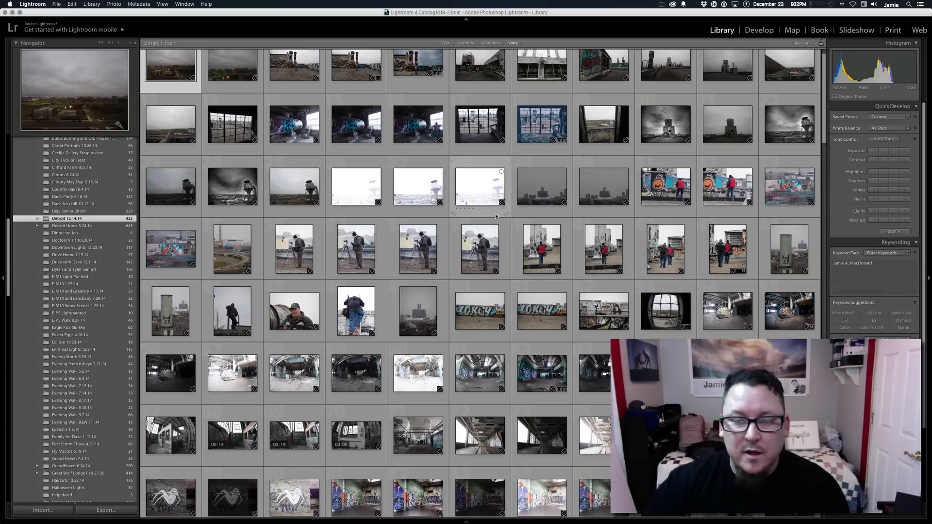
pyautogui.scroll(-15, 496, 217)
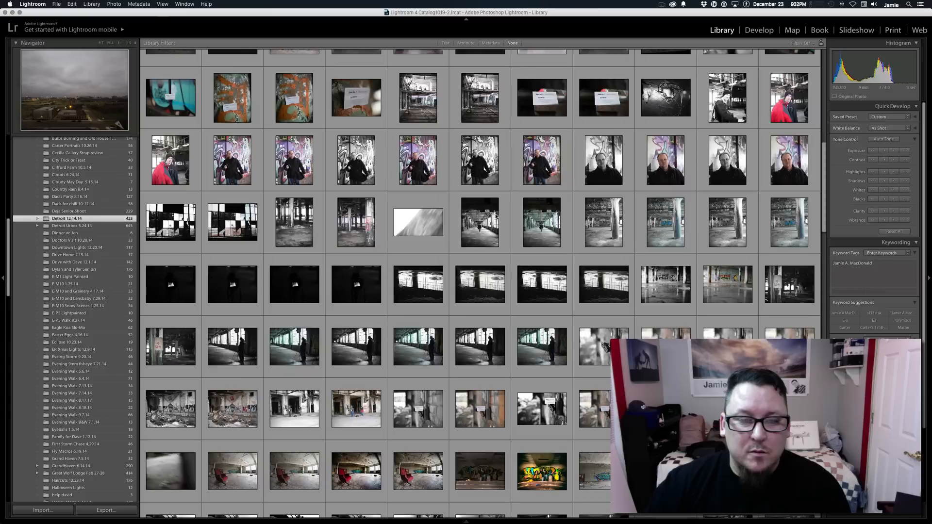
pyautogui.scroll(-5, 496, 217)
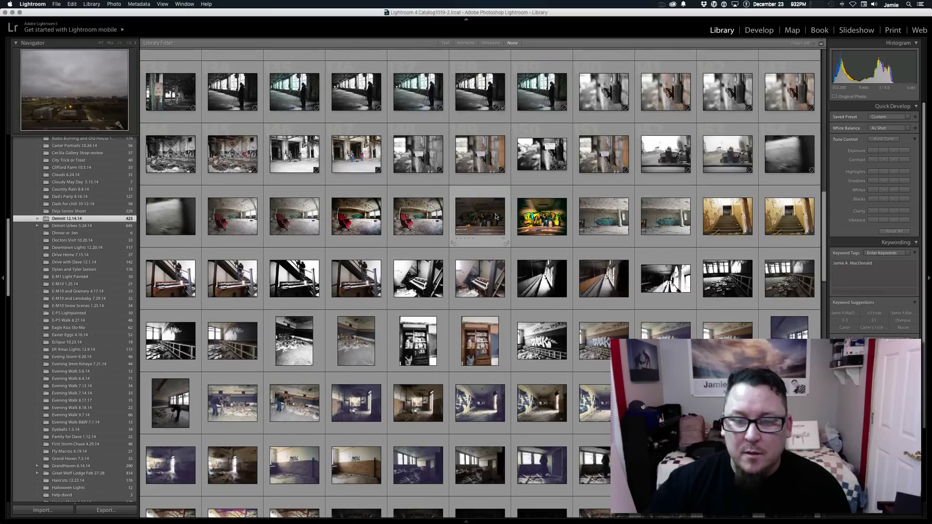
pyautogui.scroll(-3, 497, 216)
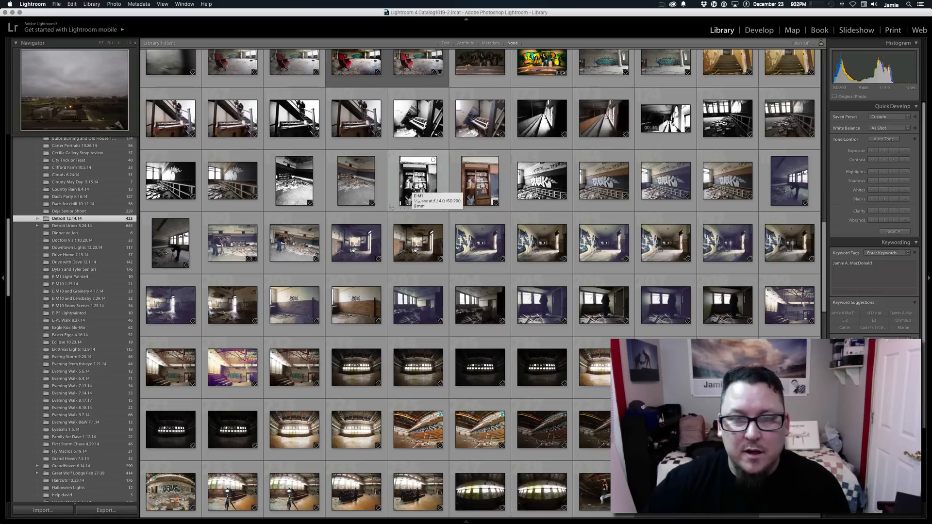
pyautogui.click(413, 189)
pyautogui.click(546, 180)
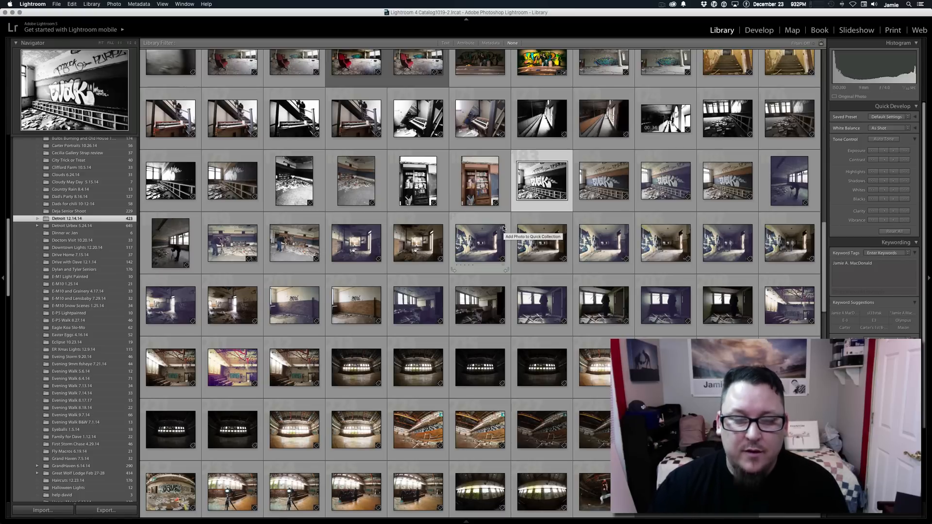
pyautogui.click(365, 375)
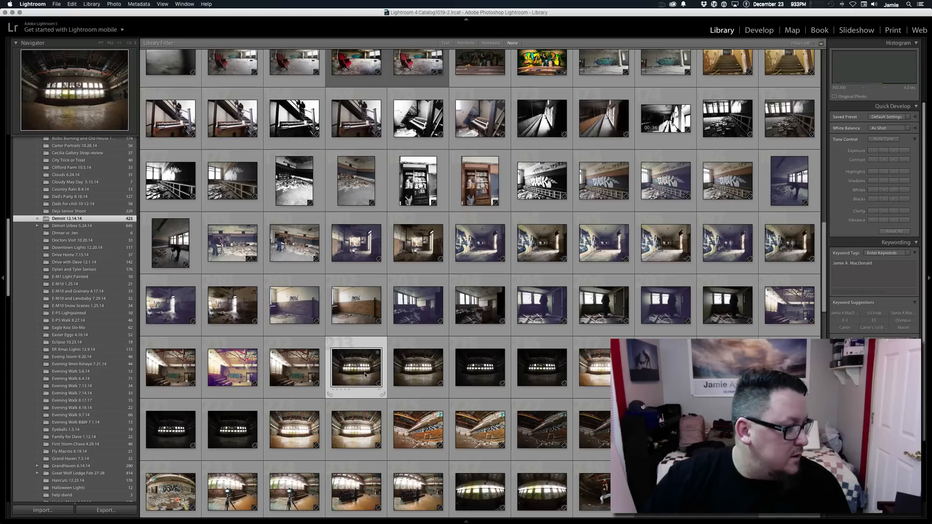
pyautogui.click(421, 375)
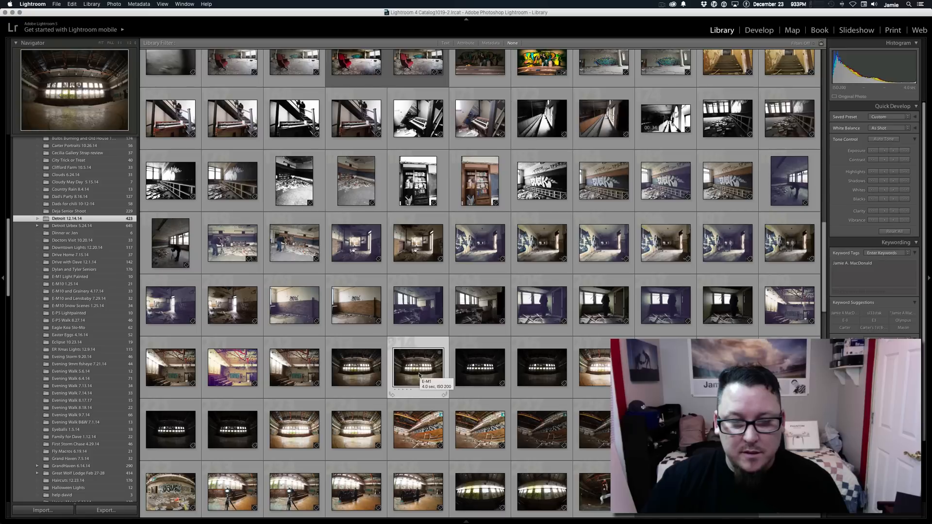
pyautogui.keyDown('super'); pyautogui.click(553, 370); pyautogui.keyUp('super')
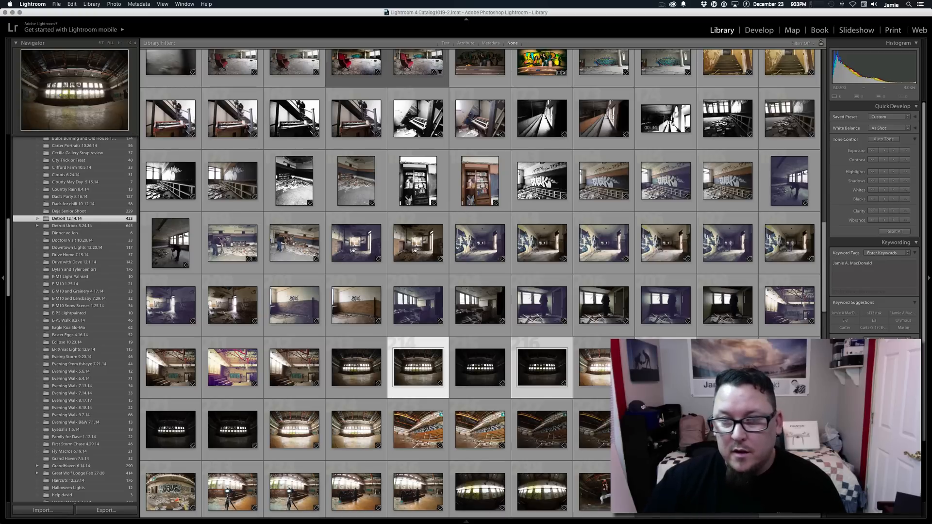
# Send the selected gymnasium exposures to HDR Efex Pro 2 using its export preset.
pyautogui.click(58, 4)
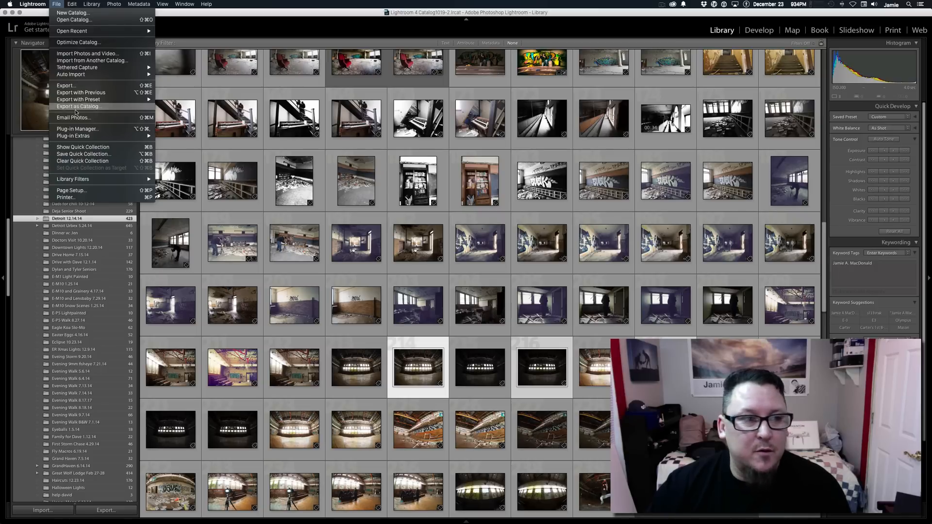
pyautogui.moveTo(74, 137)
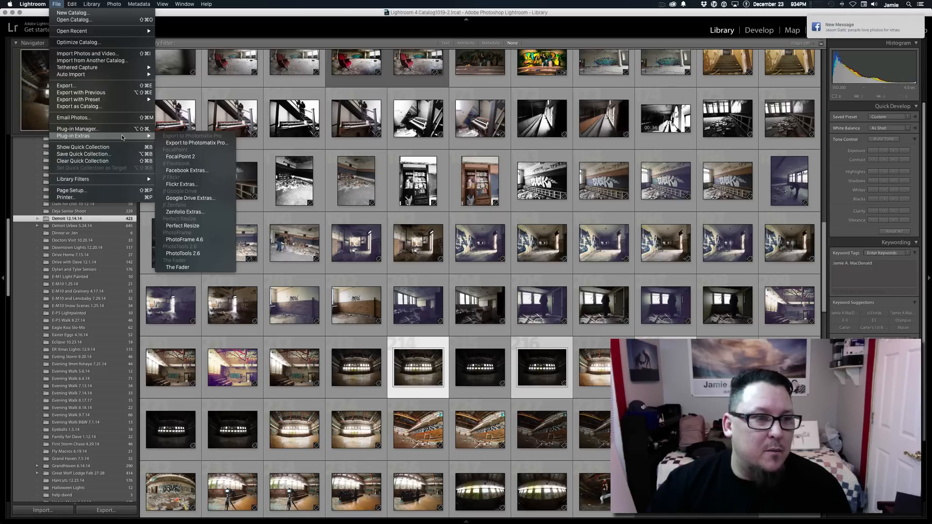
pyautogui.moveTo(117, 101)
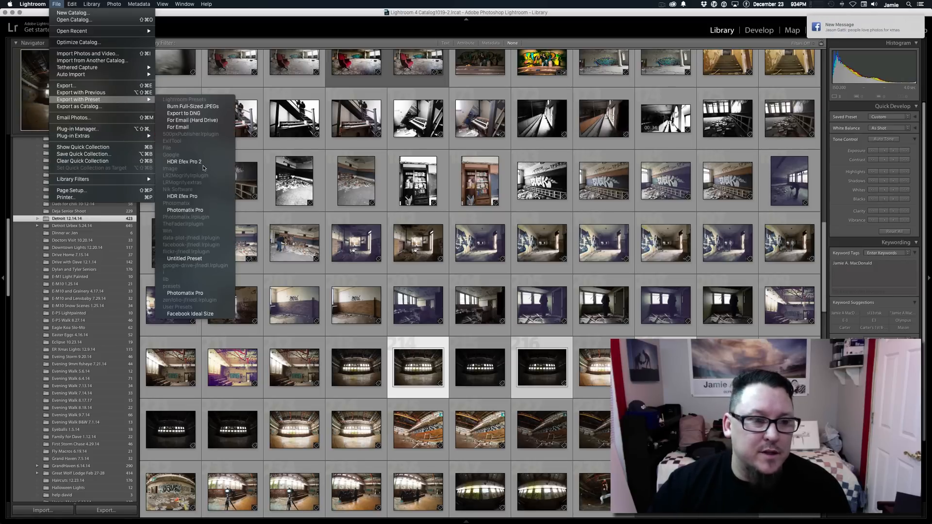
pyautogui.click(204, 164)
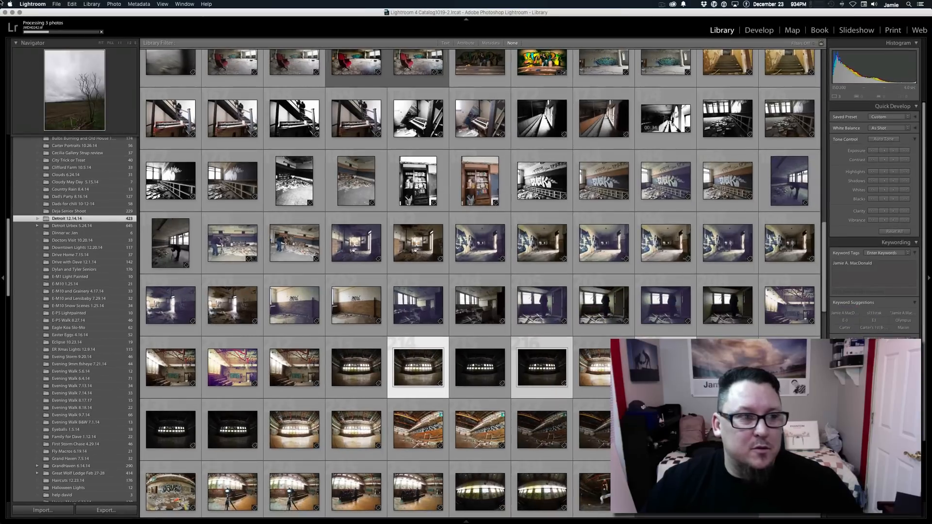
# Switch to Google Chrome and quit it.
pyautogui.moveTo(1, 1)
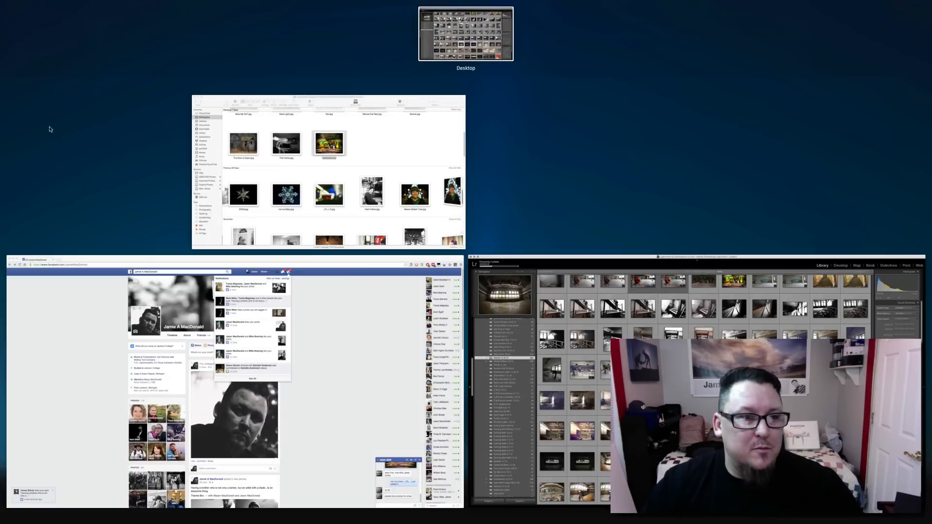
pyautogui.click(65, 277)
pyautogui.click(32, 3)
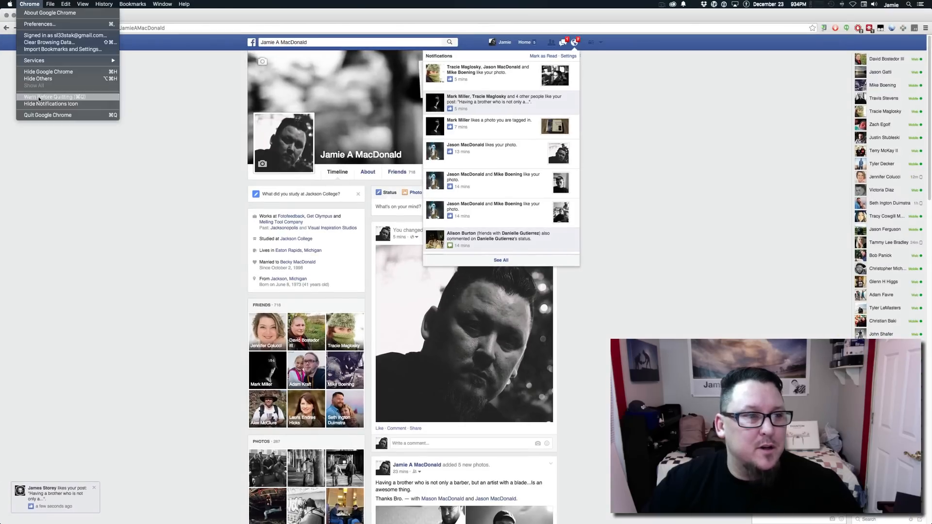
pyautogui.click(45, 115)
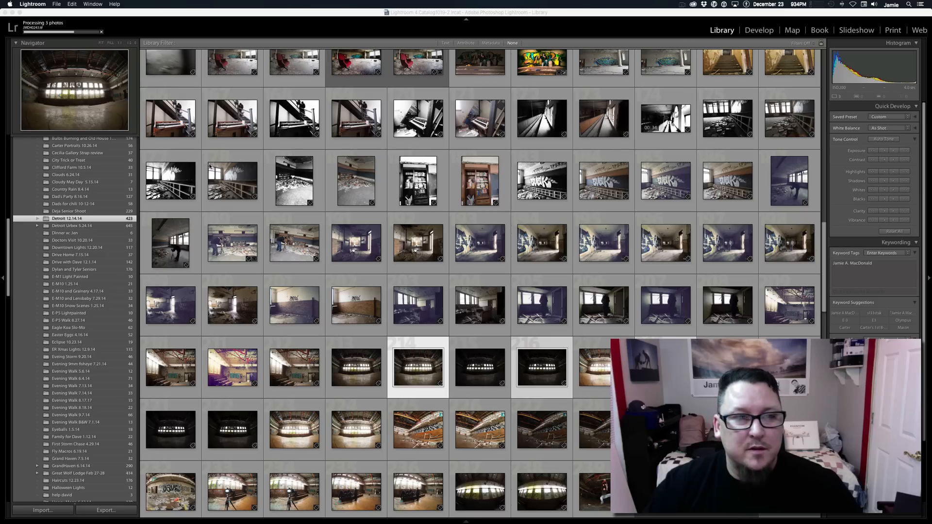
# In HDR Efex Pro 2, set the darkest frame's exposure value to -2 and the brightest's to 2, adjust the spacing, and create the HDR image.
pyautogui.moveTo(0, 1)
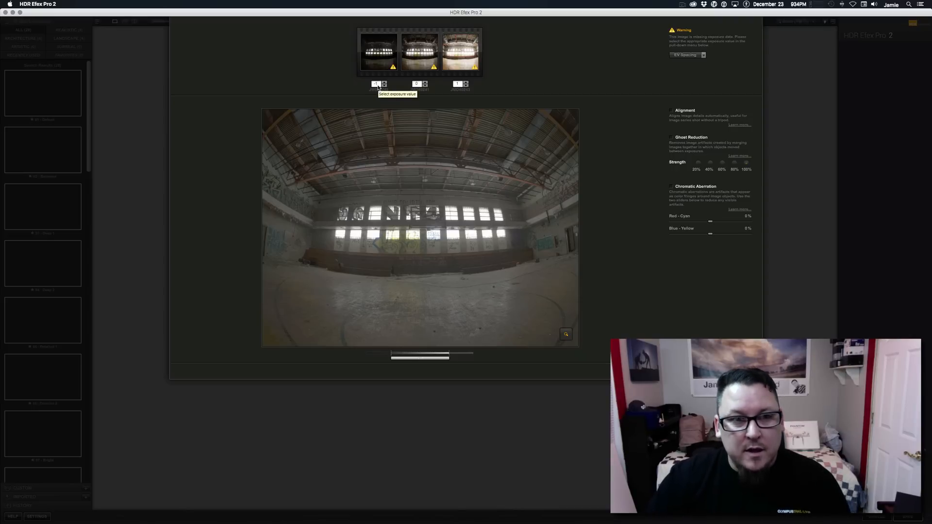
pyautogui.click(384, 86)
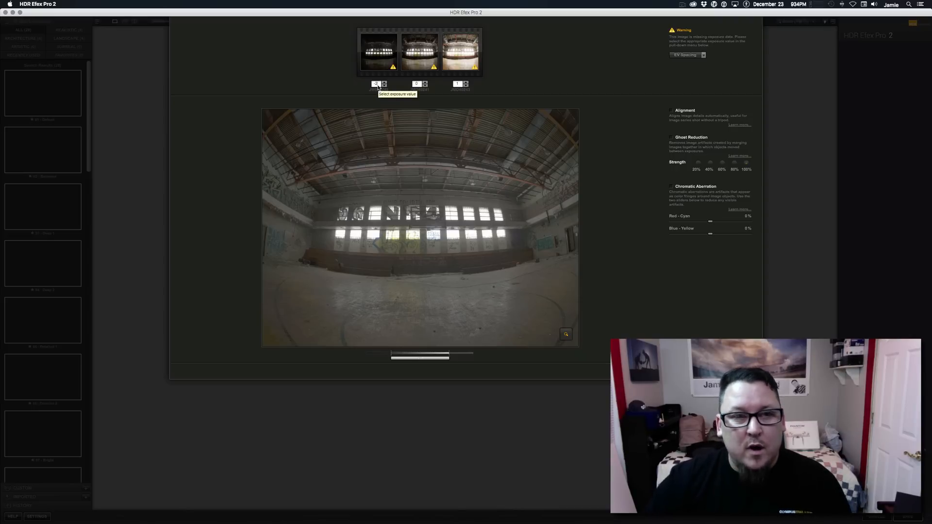
pyautogui.doubleClick(459, 83)
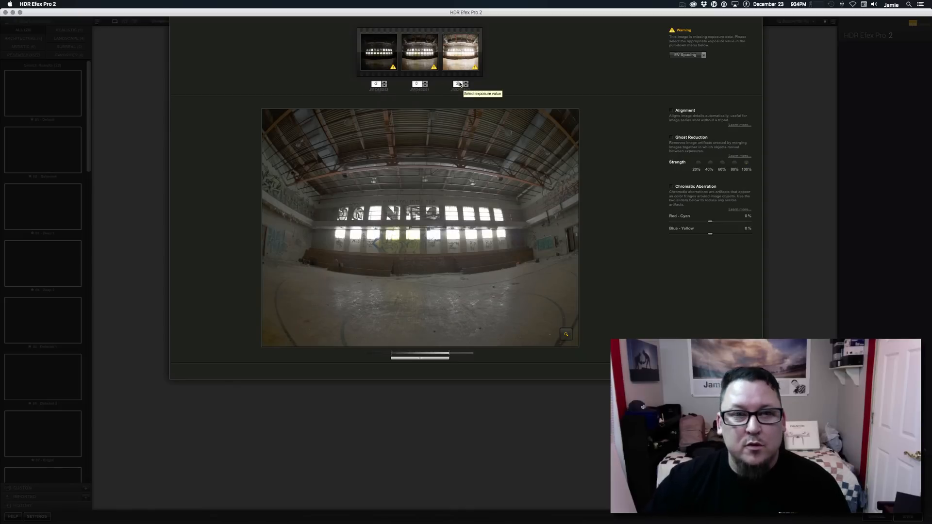
pyautogui.write('2')
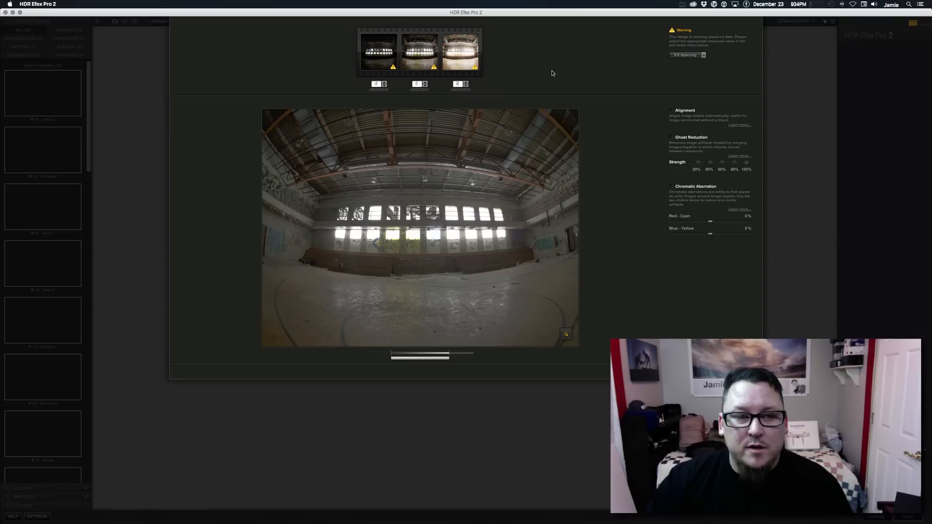
pyautogui.doubleClick(418, 84)
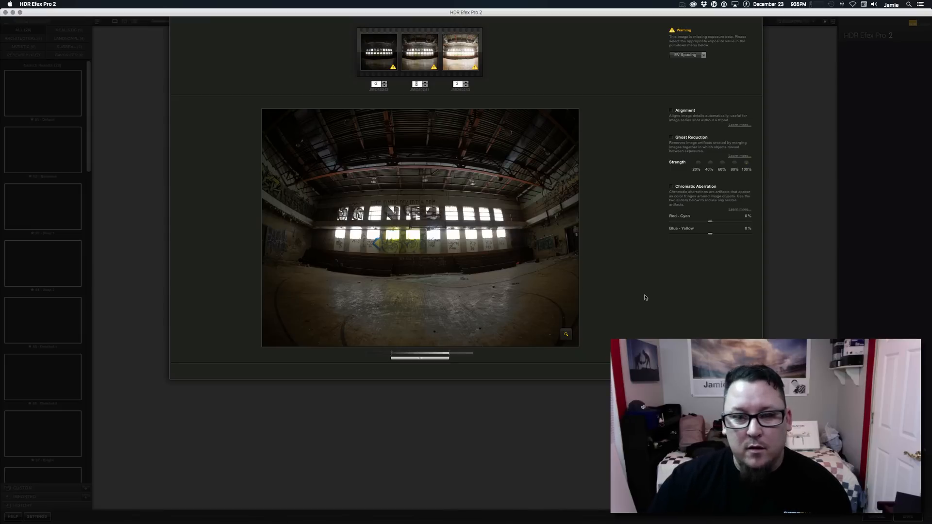
pyautogui.click(741, 370)
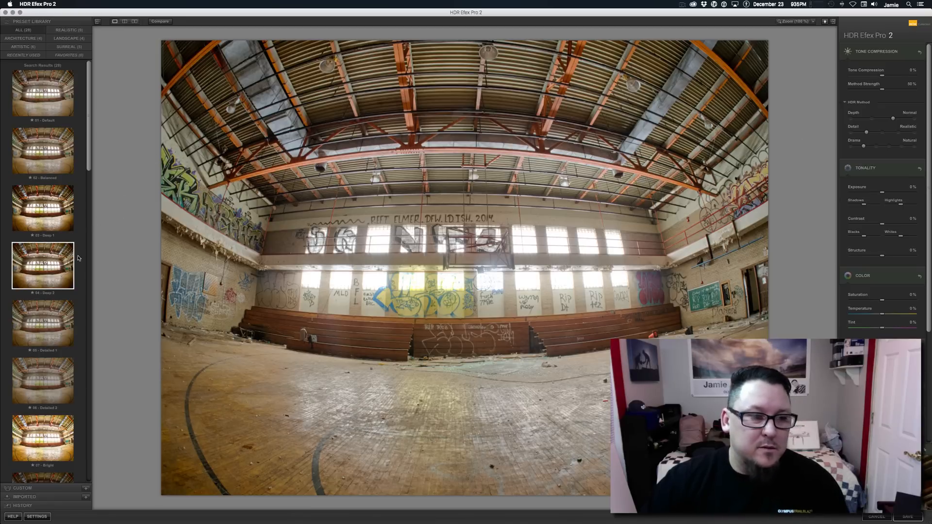
# Apply the 04 - Deep 2 preset to the merged gymnasium image.
pyautogui.click(64, 265)
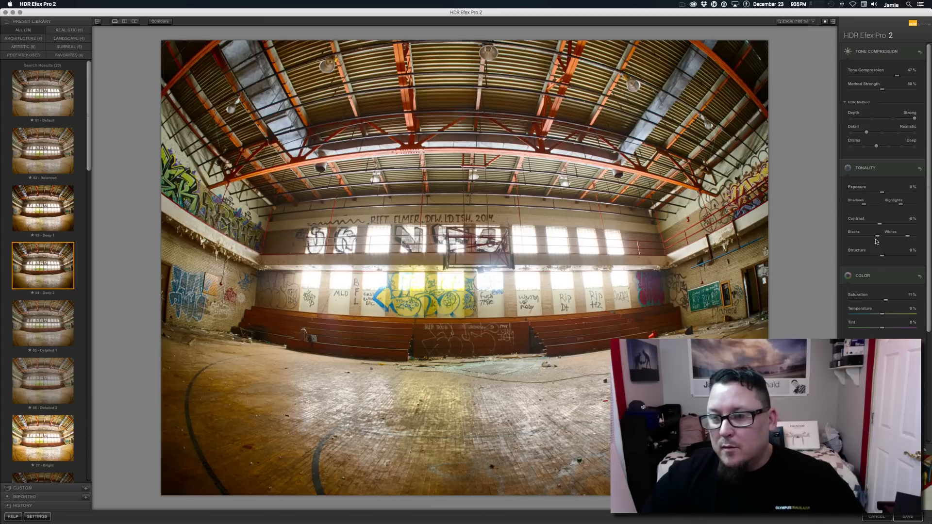
pyautogui.moveTo(880, 238)
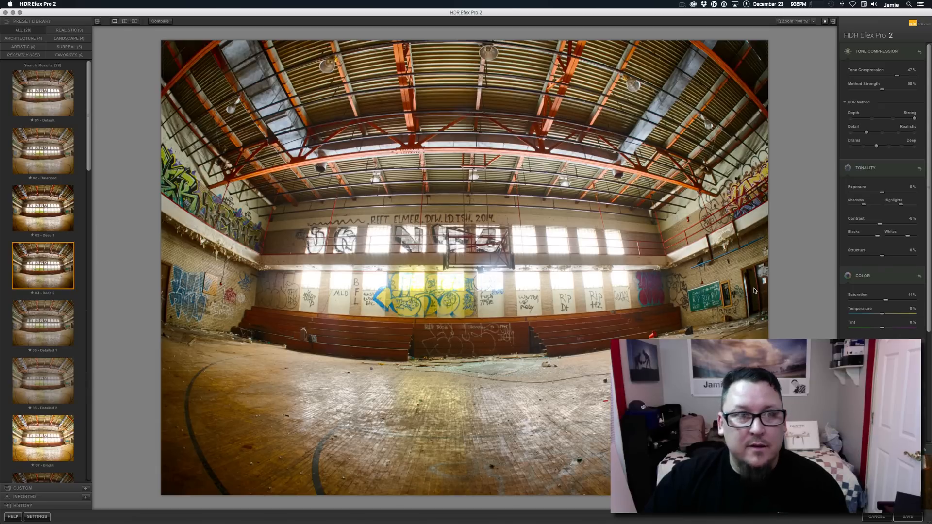
# Examine the graffiti and chalkboard detail on the gymnasium walls at 200%, 100% and 50% magnification.
pyautogui.click(814, 22)
pyautogui.click(822, 29)
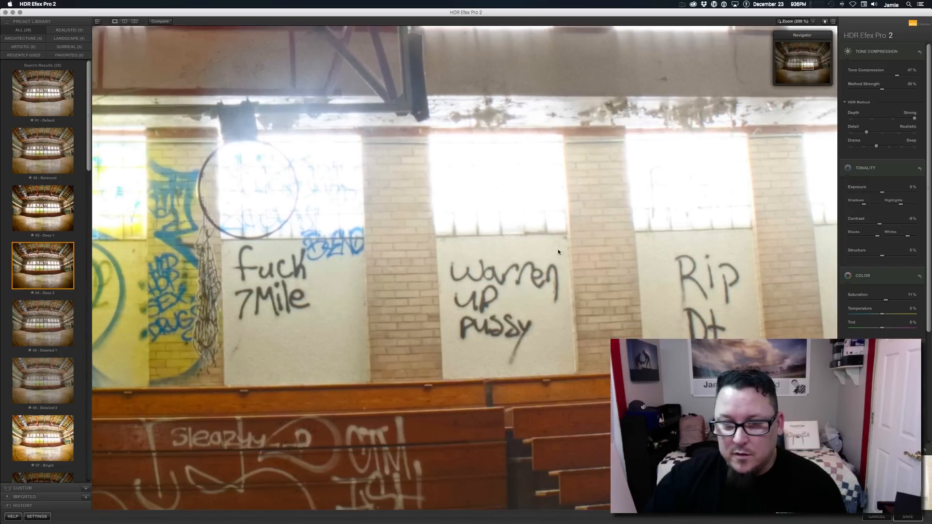
pyautogui.hscroll(20, 558, 252)
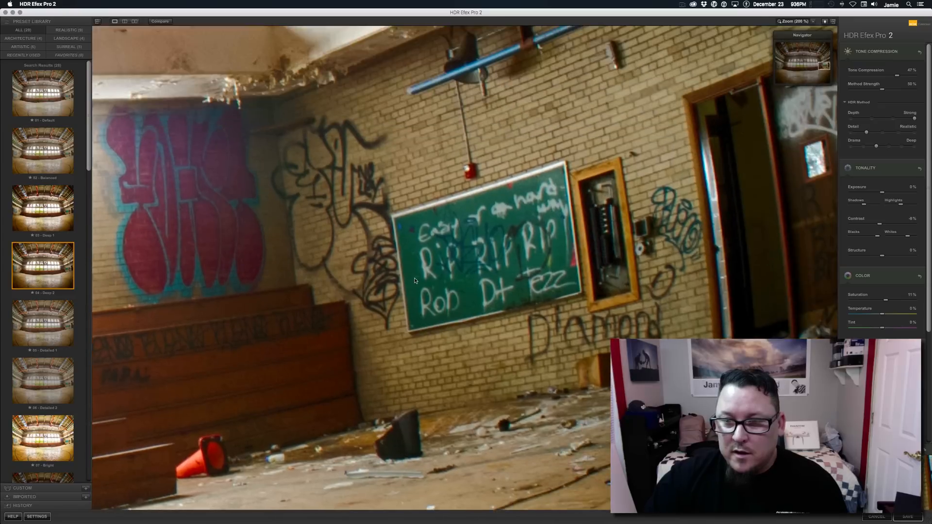
pyautogui.moveTo(416, 280); pyautogui.dragTo(415, 290)
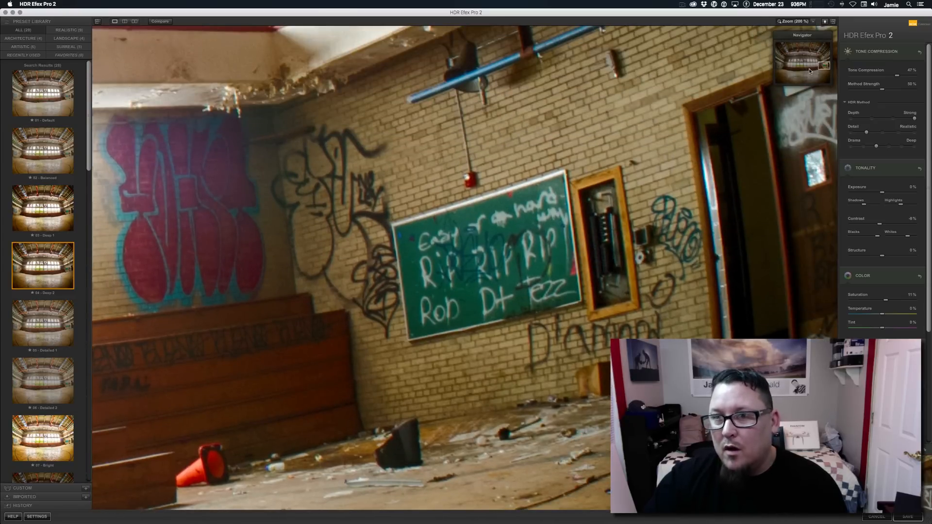
pyautogui.click(814, 22)
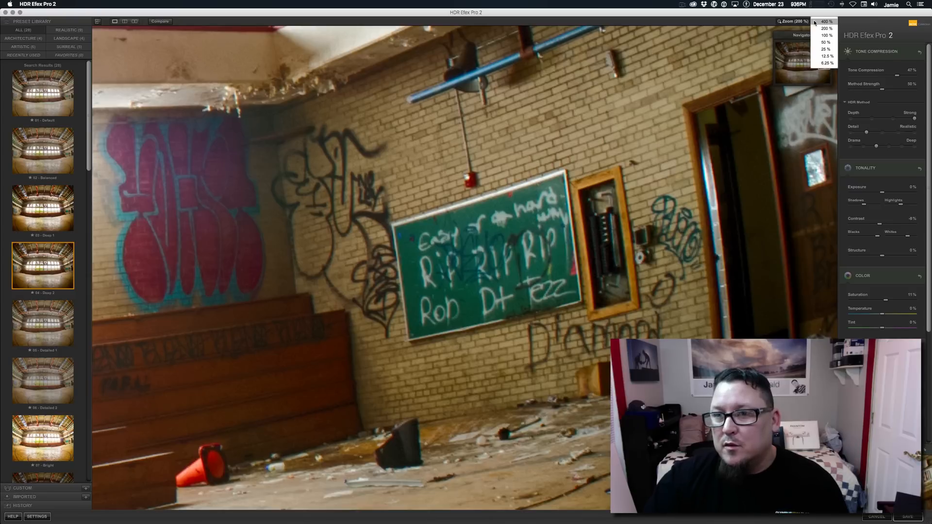
pyautogui.click(826, 35)
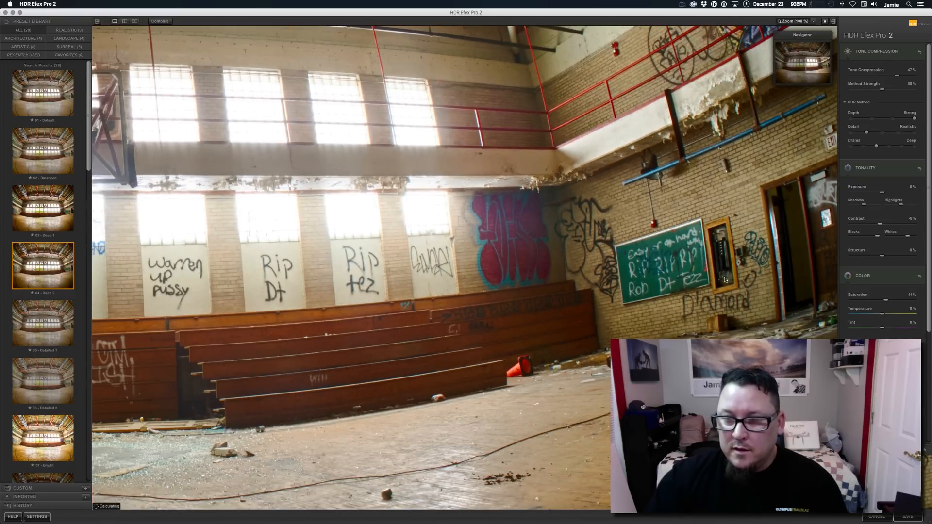
pyautogui.click(814, 22)
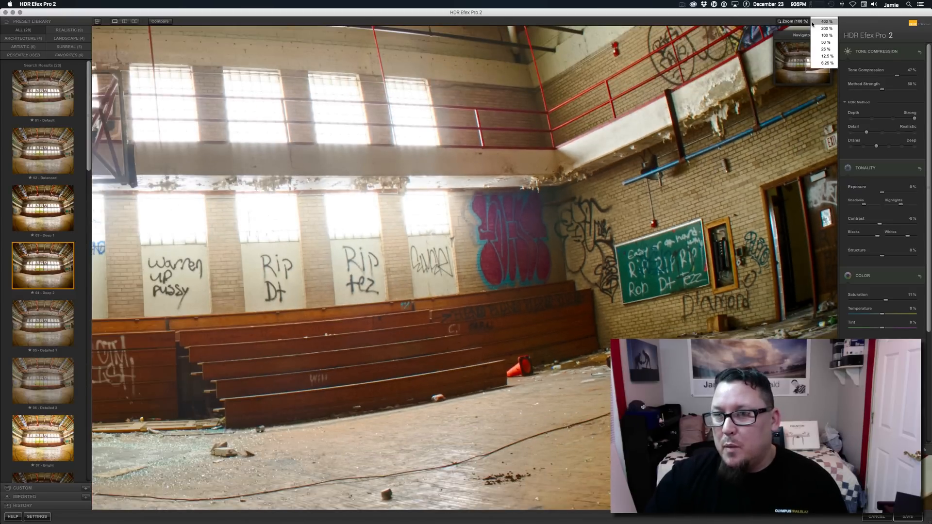
pyautogui.click(826, 42)
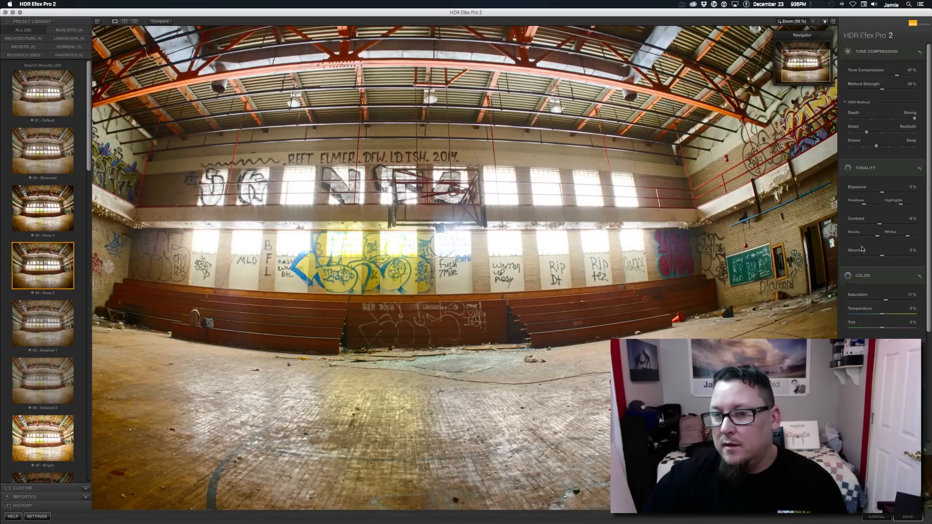
# Deepen the Blacks tonality of the gymnasium image strongly, comparing it with a lighter setting at 25% magnification.
pyautogui.moveTo(878, 239); pyautogui.dragTo(855, 235)
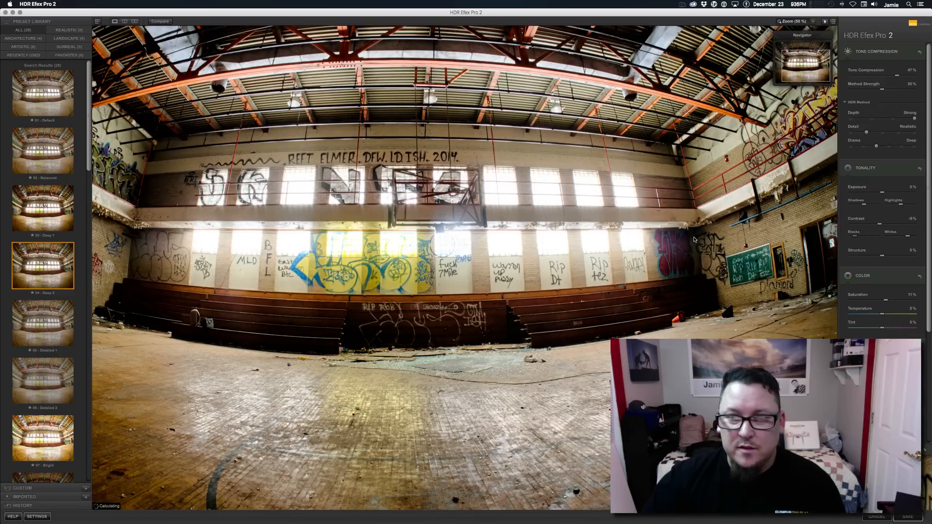
pyautogui.click(814, 23)
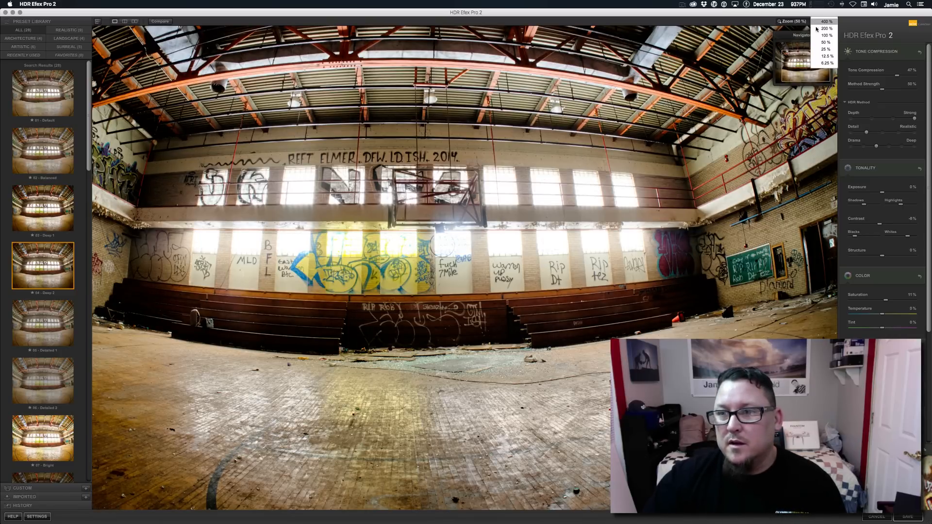
pyautogui.click(824, 49)
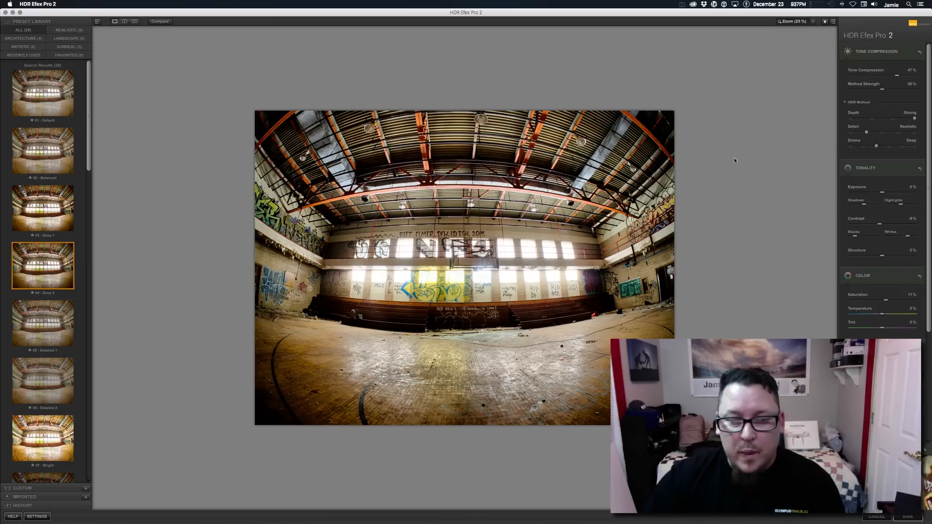
pyautogui.moveTo(855, 236); pyautogui.dragTo(886, 238)
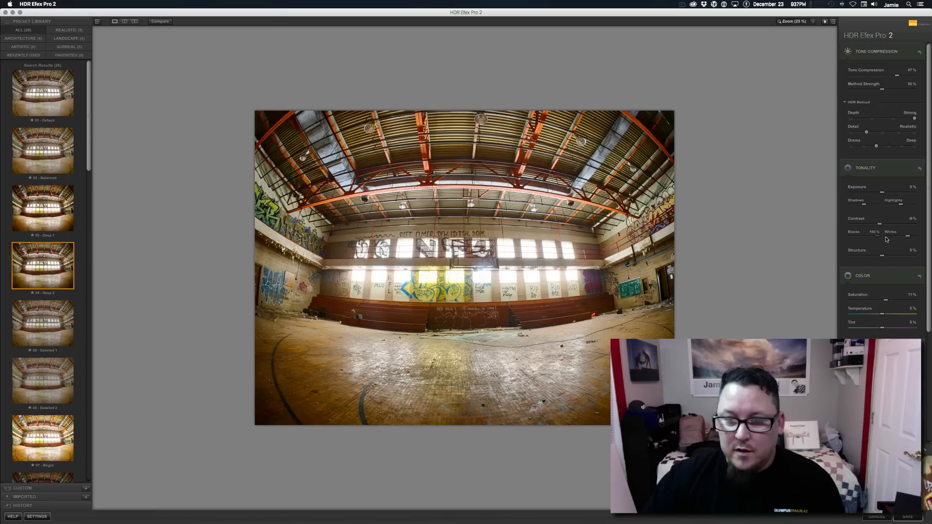
pyautogui.moveTo(884, 239); pyautogui.dragTo(858, 243)
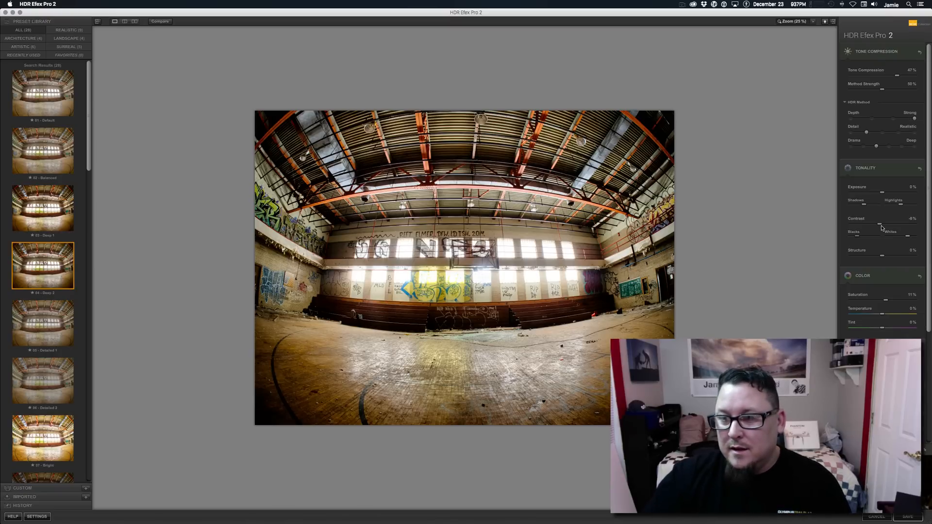
# Set the gymnasium image's tonality to 10% Contrast, lower the Highlights slightly and raise Structure to about 16%.
pyautogui.moveTo(880, 225); pyautogui.dragTo(887, 227)
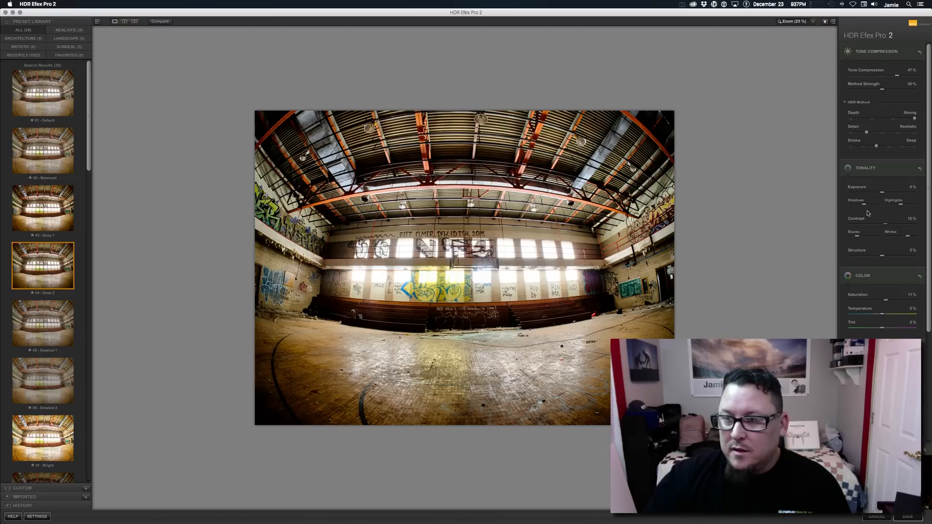
pyautogui.moveTo(901, 206); pyautogui.dragTo(896, 205)
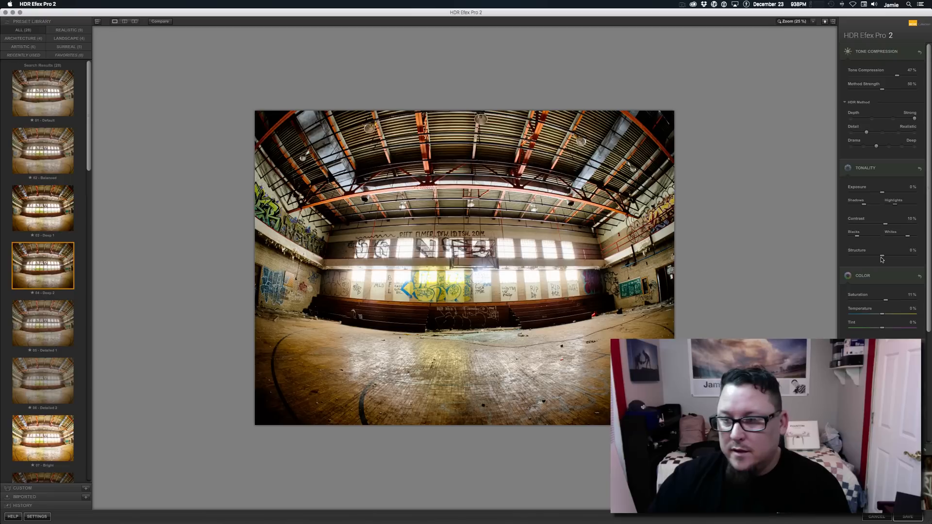
pyautogui.moveTo(881, 259); pyautogui.dragTo(889, 259)
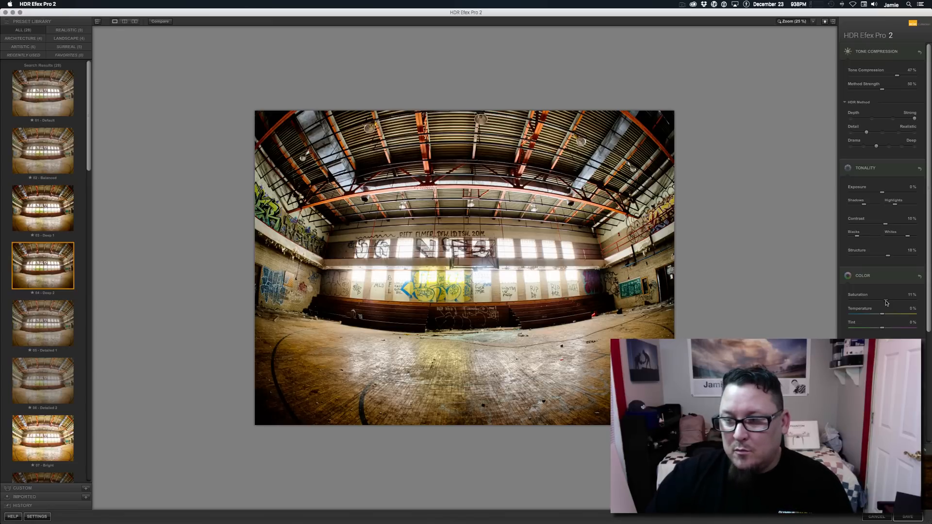
# Set the colour Saturation to 21% and save the finished HDR image back to Lightroom.
pyautogui.moveTo(886, 303); pyautogui.dragTo(890, 303)
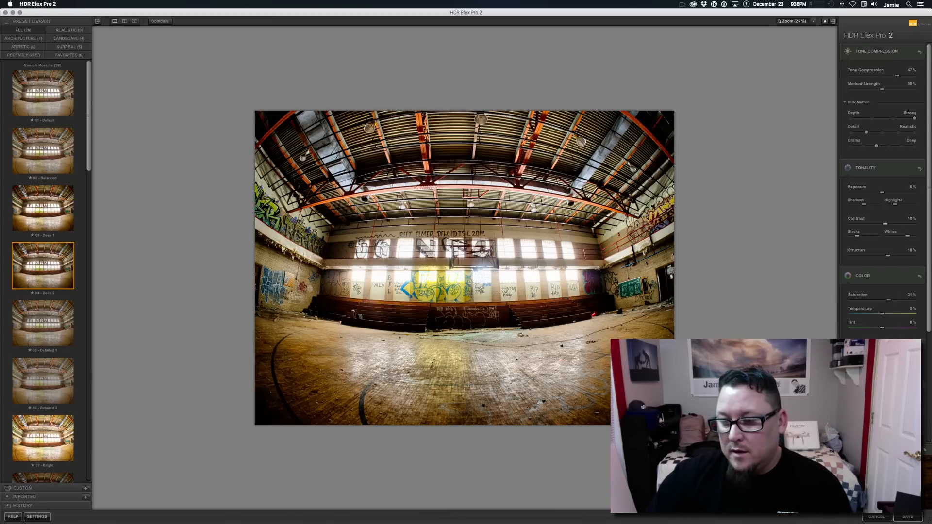
pyautogui.scroll(-5, 883, 194)
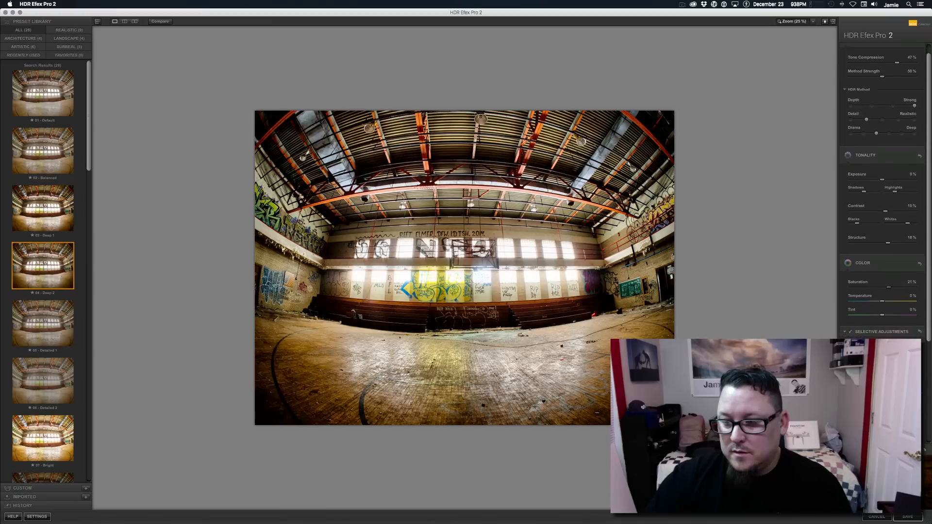
pyautogui.scroll(-2, 883, 194)
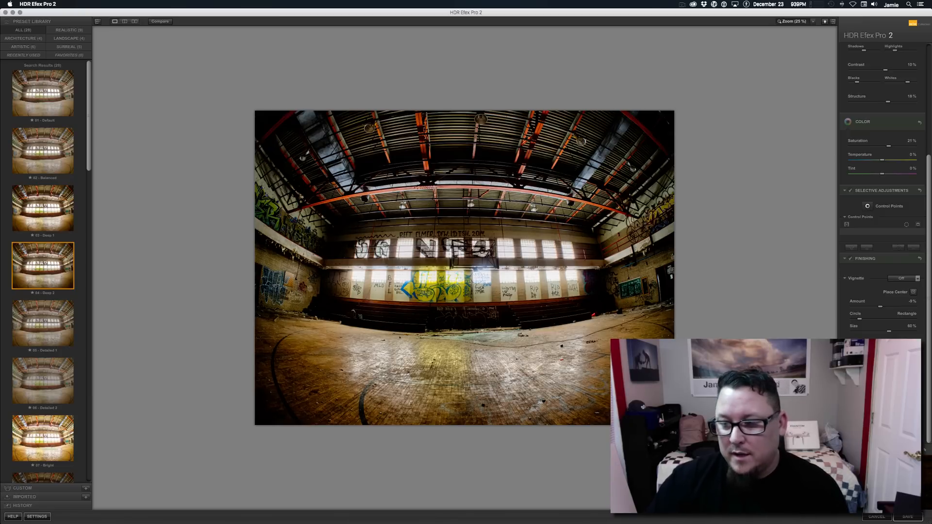
pyautogui.click(907, 517)
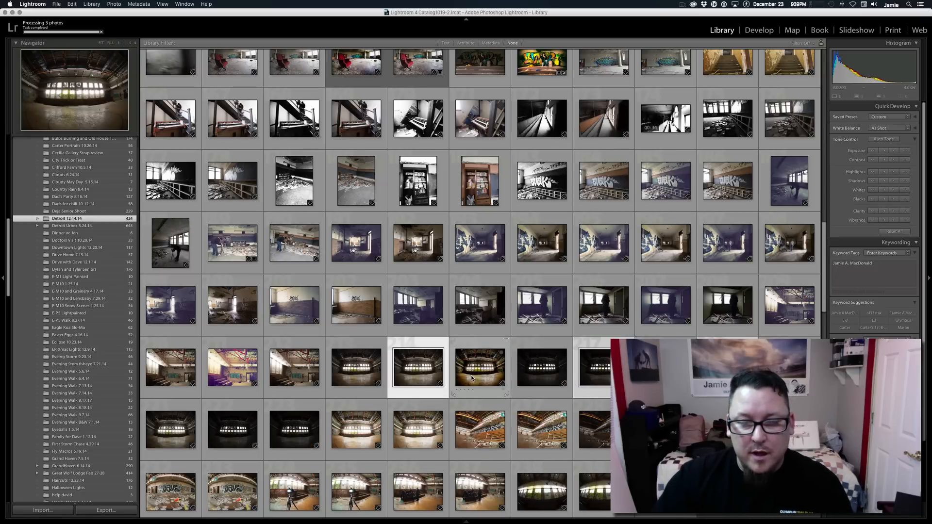
# Open the merged gymnasium image in Lightroom's Develop module and inspect its windows and back-wall graffiti up close.
pyautogui.click(471, 379)
pyautogui.click(760, 35)
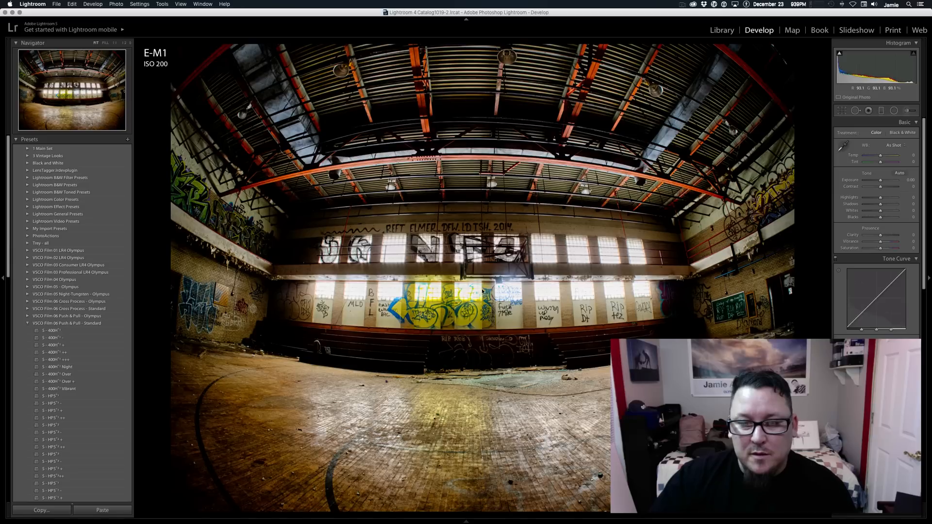
pyautogui.click(547, 252)
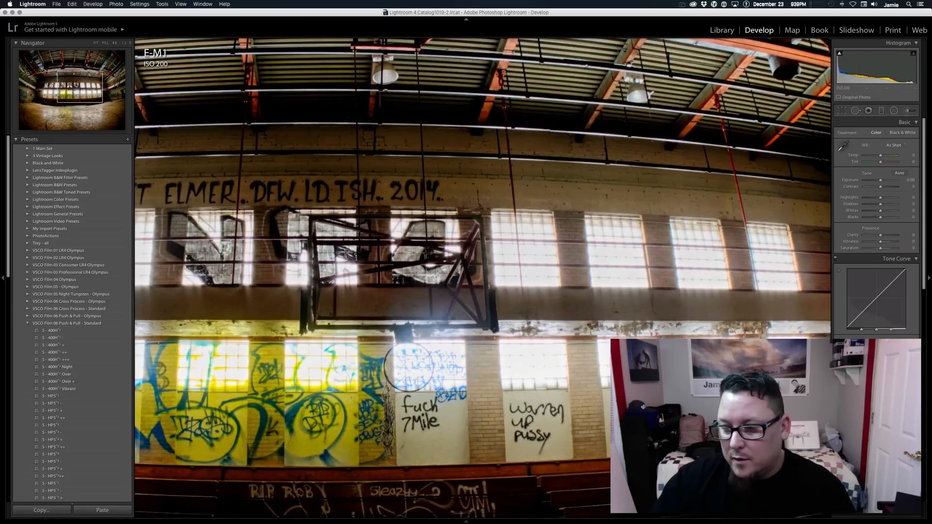
pyautogui.scroll(-6, 876, 228)
pyautogui.scroll(-5, 877, 228)
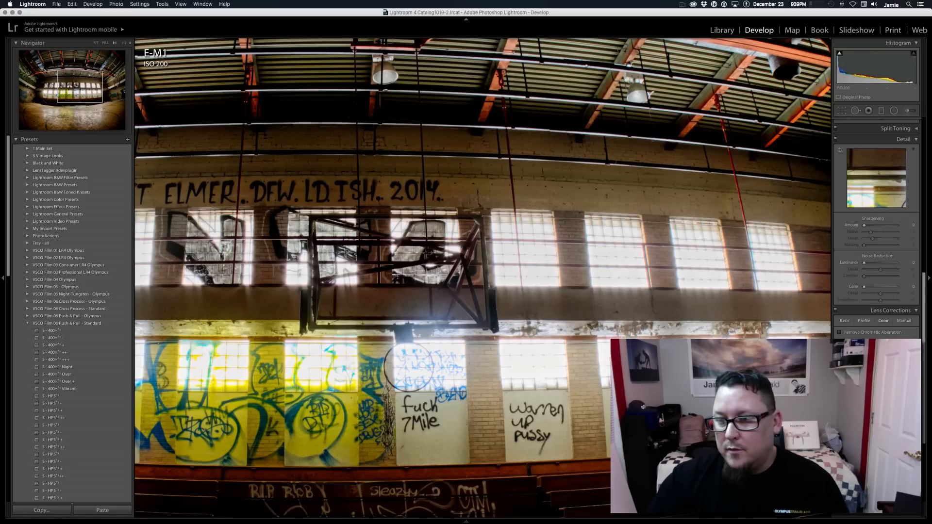
pyautogui.click(560, 273)
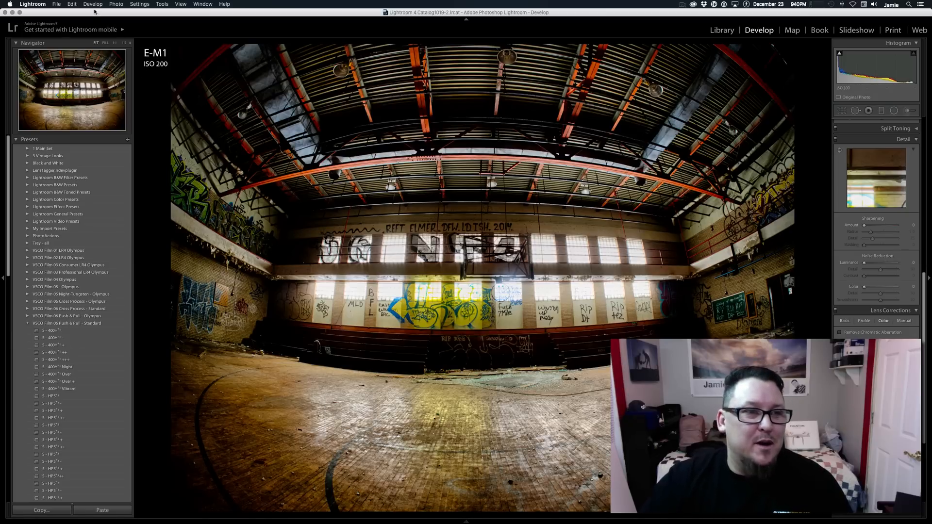
# Send a copy with Lightroom adjustments to Viveza 2 as a 16-bit sRGB TIFF at 300 resolution.
pyautogui.click(116, 4)
pyautogui.moveTo(131, 42)
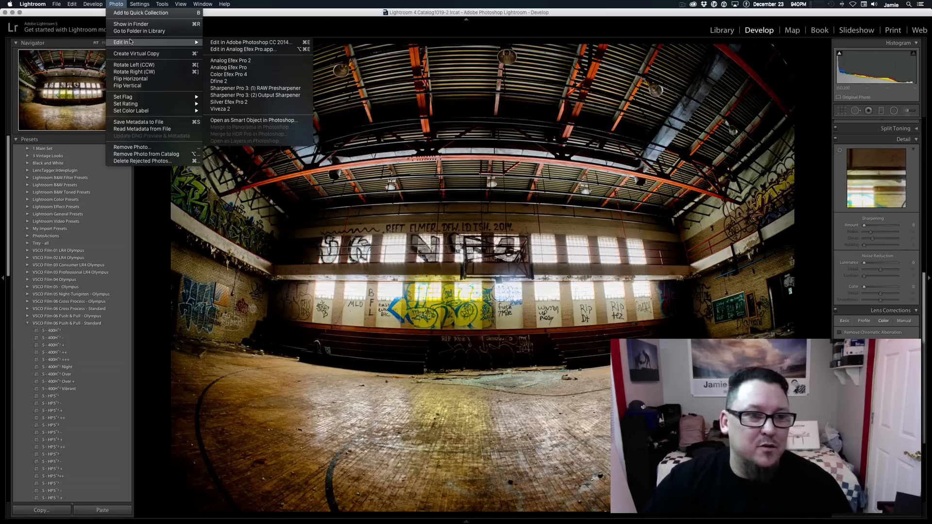
pyautogui.click(299, 112)
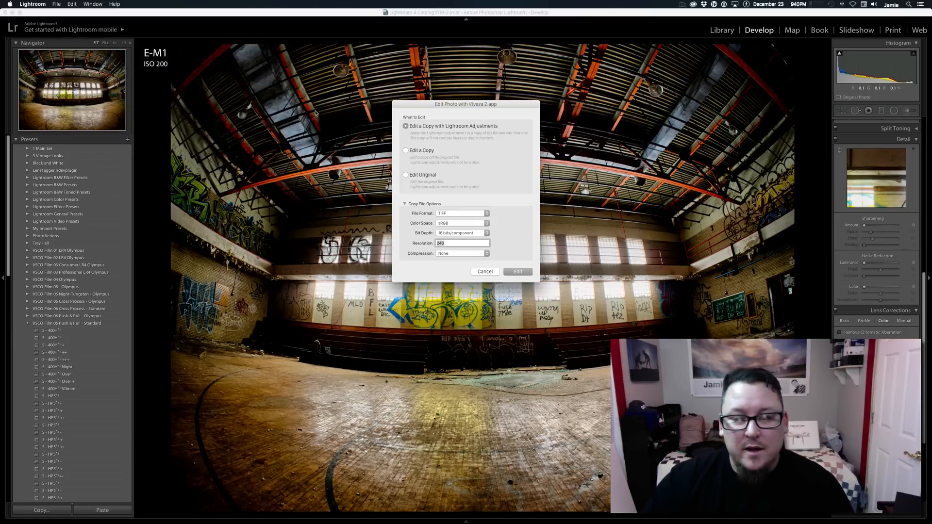
pyautogui.write('300')
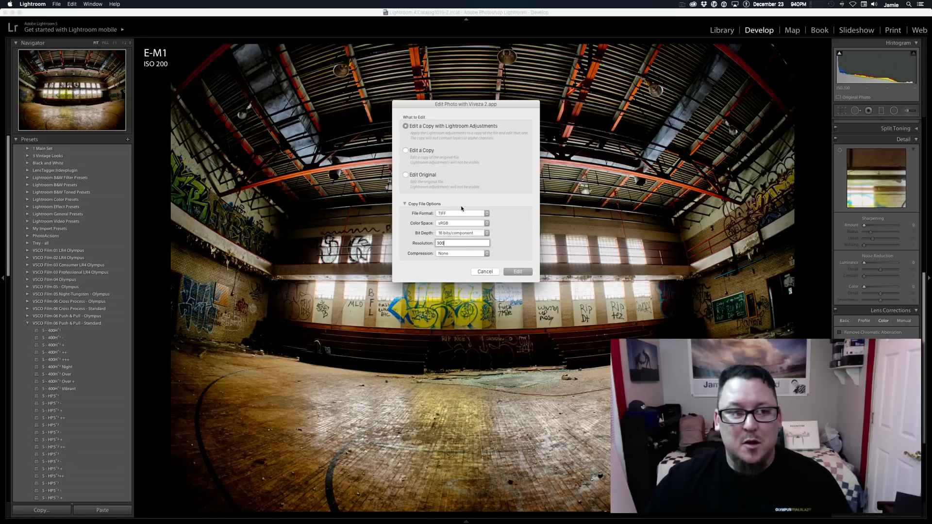
pyautogui.click(527, 272)
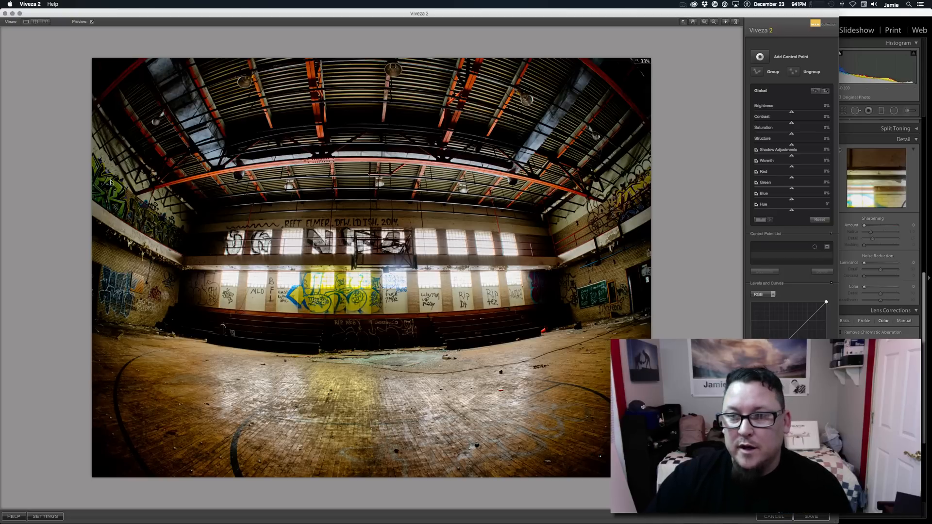
# Add a small control point on the green graffiti of the left wall with 53% Brightness and 22% Saturation.
pyautogui.click(761, 57)
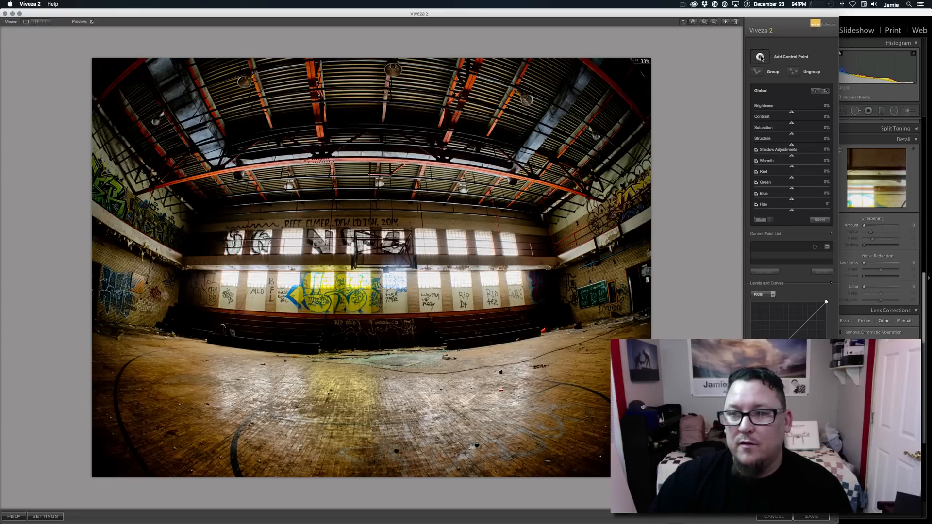
pyautogui.click(121, 181)
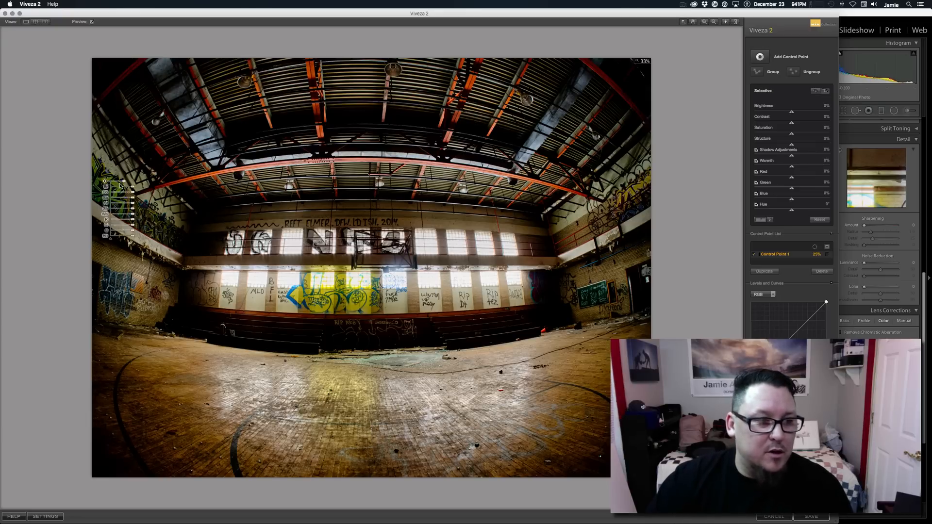
pyautogui.moveTo(119, 181); pyautogui.dragTo(118, 181)
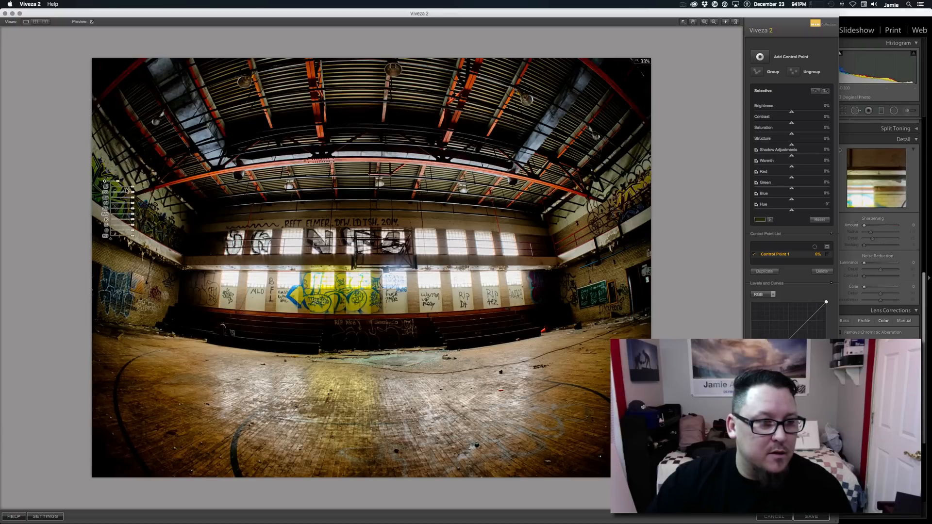
pyautogui.moveTo(135, 189); pyautogui.dragTo(137, 199)
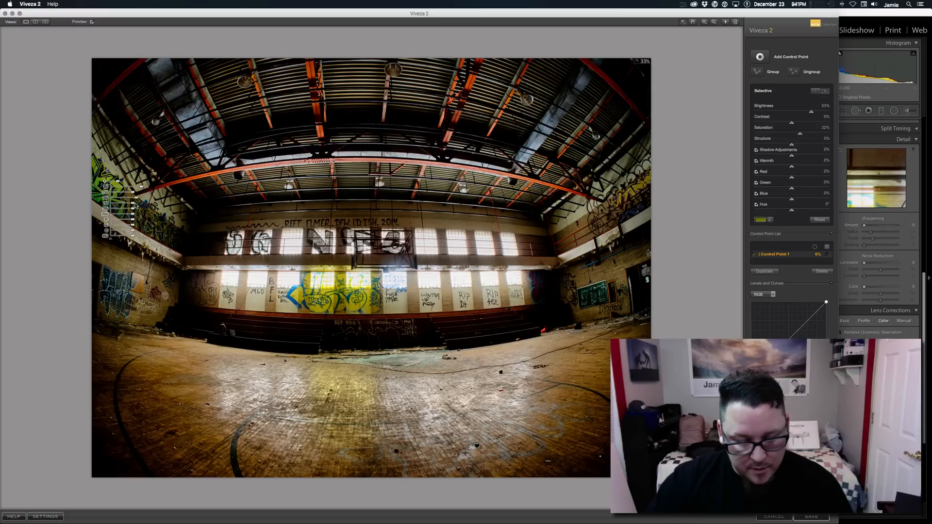
# Duplicate the control point twice, placing one copy lower on the left wall's graffiti and the other on the right wall's yellow graffiti.
pyautogui.press('super+d')
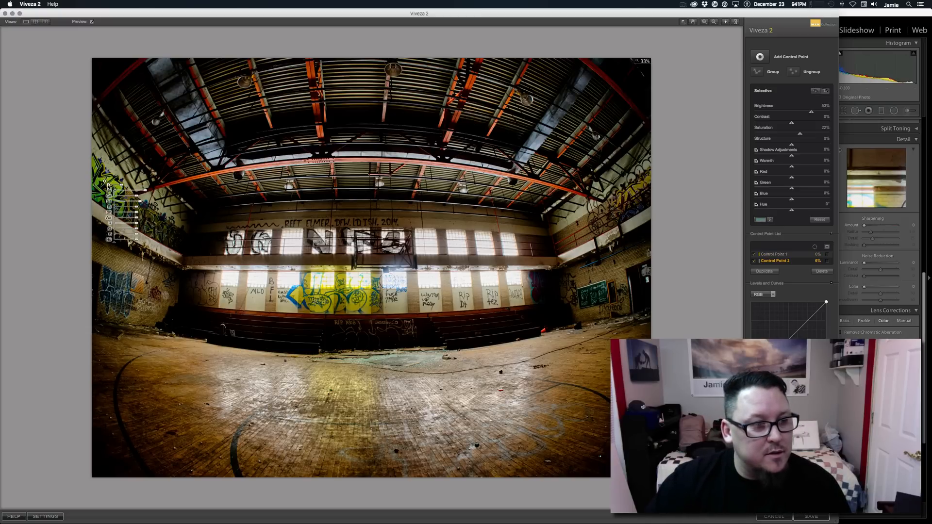
pyautogui.moveTo(108, 187); pyautogui.dragTo(101, 202)
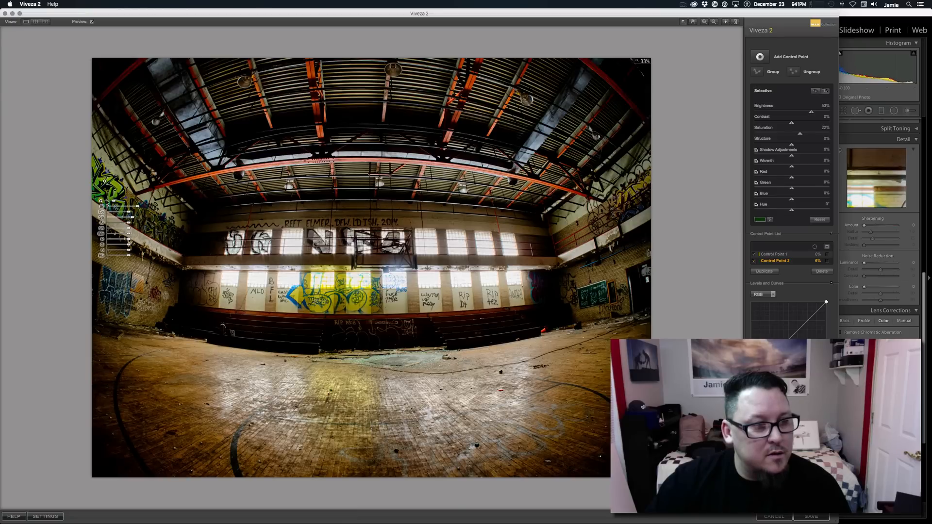
pyautogui.press('super+d')
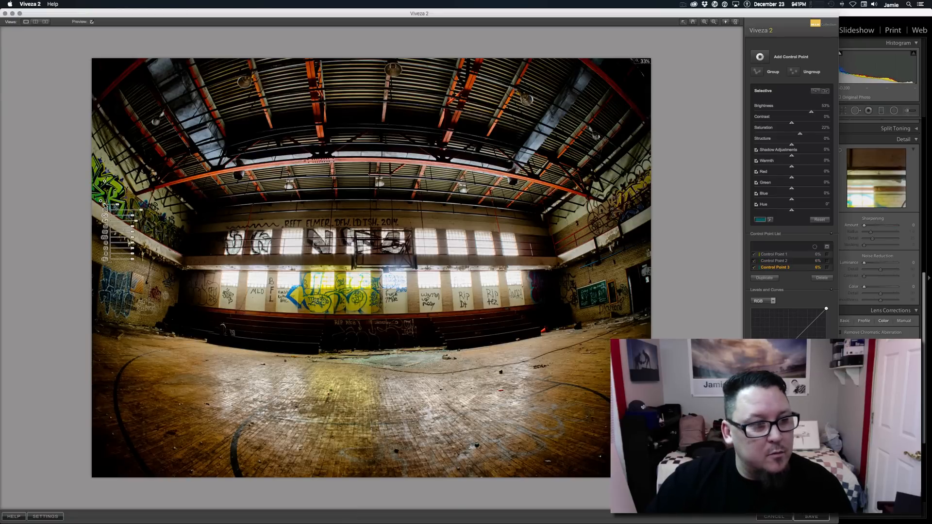
pyautogui.moveTo(103, 204); pyautogui.dragTo(136, 212)
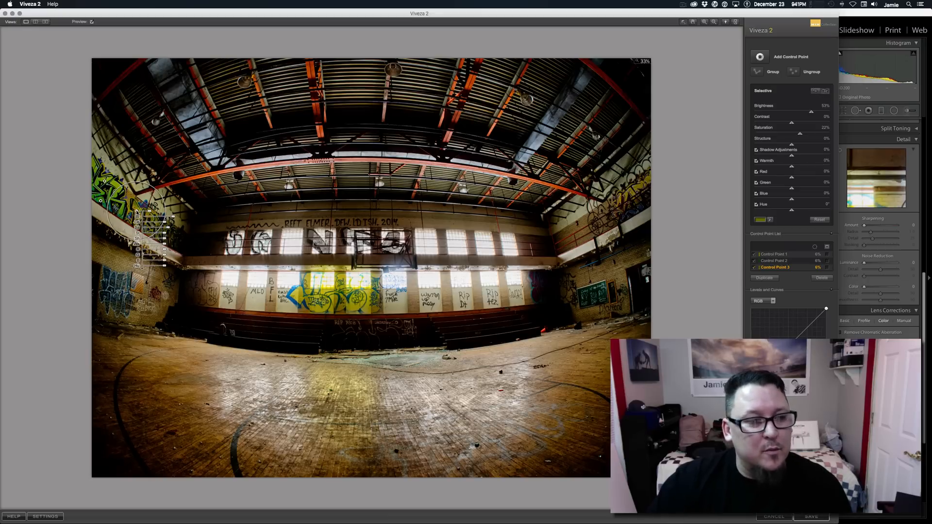
pyautogui.moveTo(137, 213); pyautogui.dragTo(632, 193)
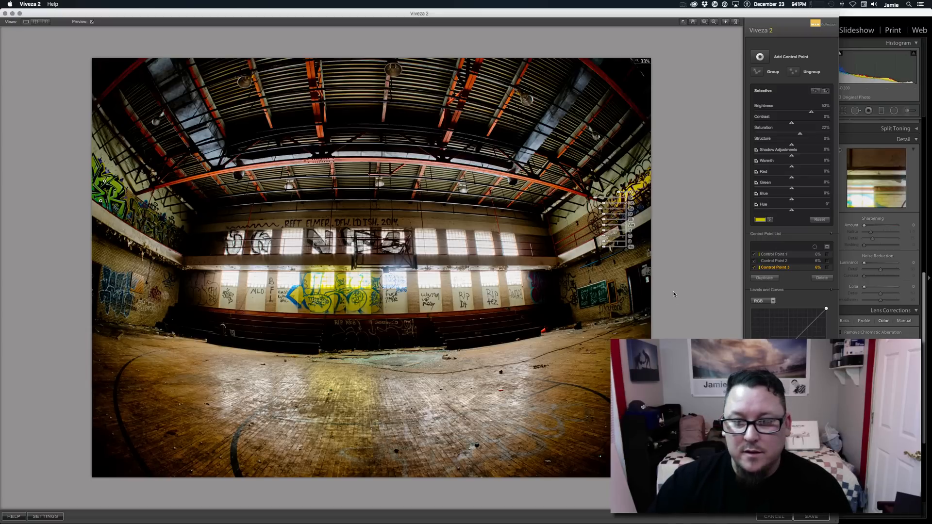
# Duplicate the control point for the right wall's edge graffiti and the purple graffiti beside the lower windows, and save to Lightroom.
pyautogui.press('super+d')
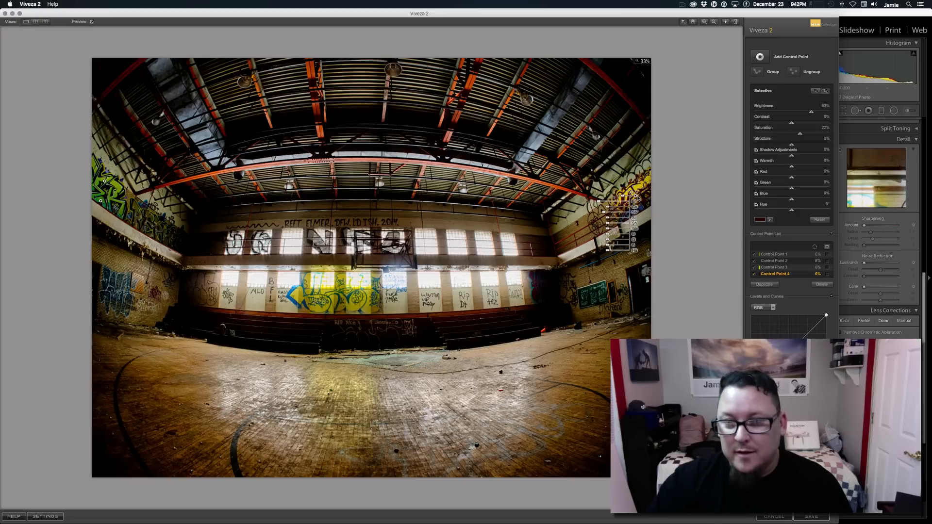
pyautogui.press('super+d')
pyautogui.moveTo(641, 205); pyautogui.dragTo(537, 292)
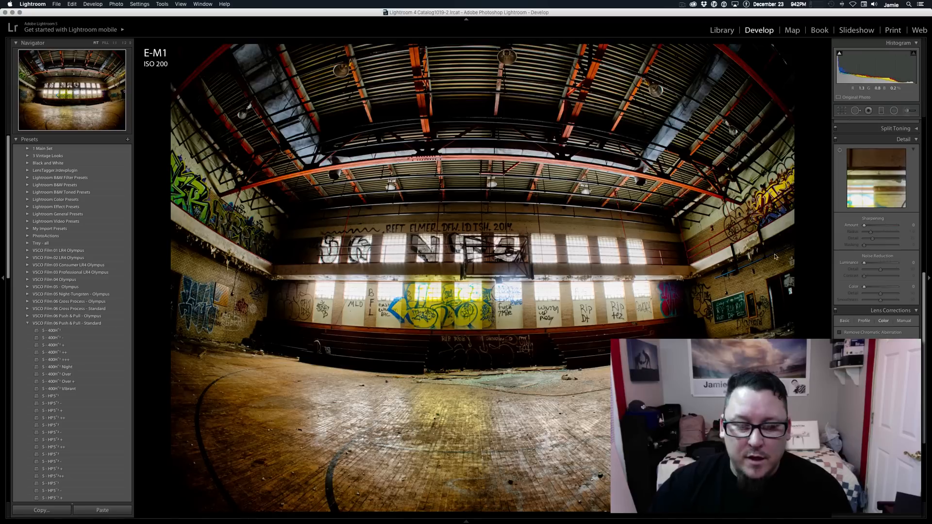
# Open the image's export settings with jf Flickr as the destination and set the custom file name to Game Over.
pyautogui.scroll(8, 836, 248)
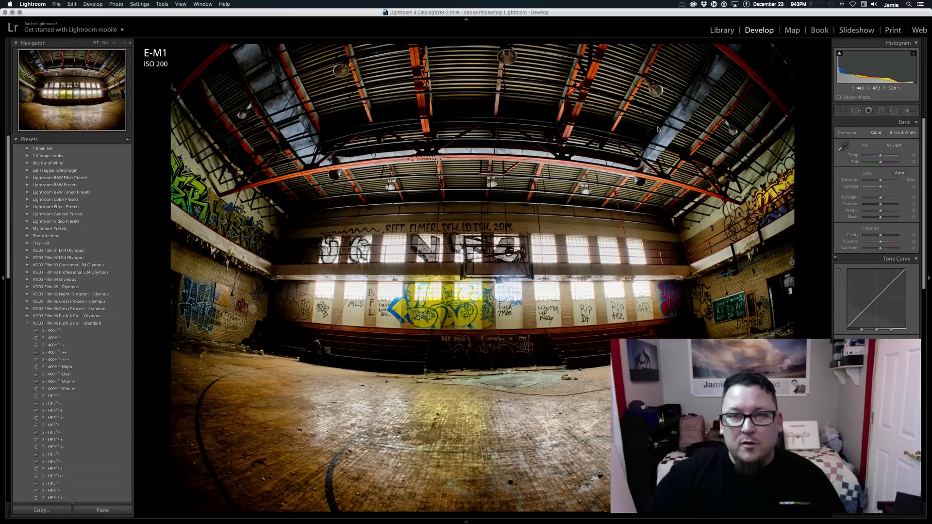
pyautogui.click(56, 4)
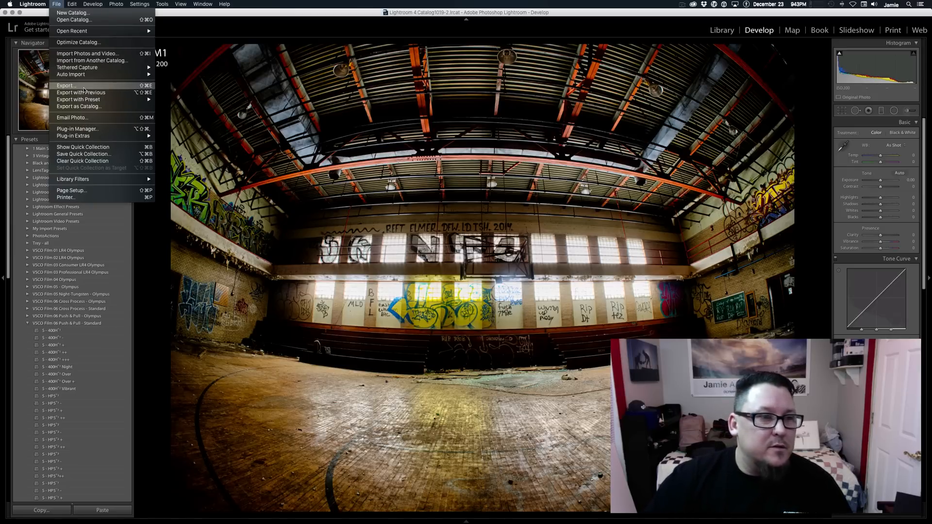
pyautogui.click(306, 134)
pyautogui.press('shift+super+e')
pyautogui.click(430, 72)
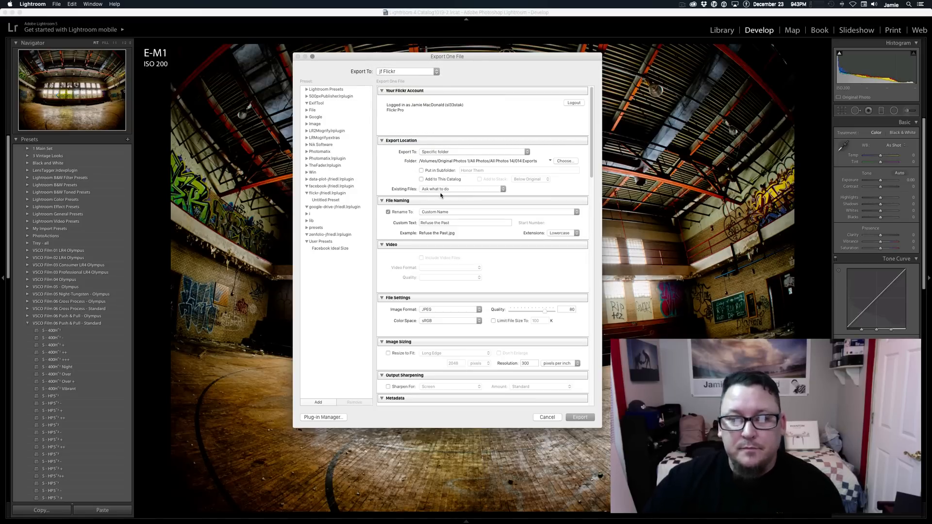
pyautogui.click(446, 223)
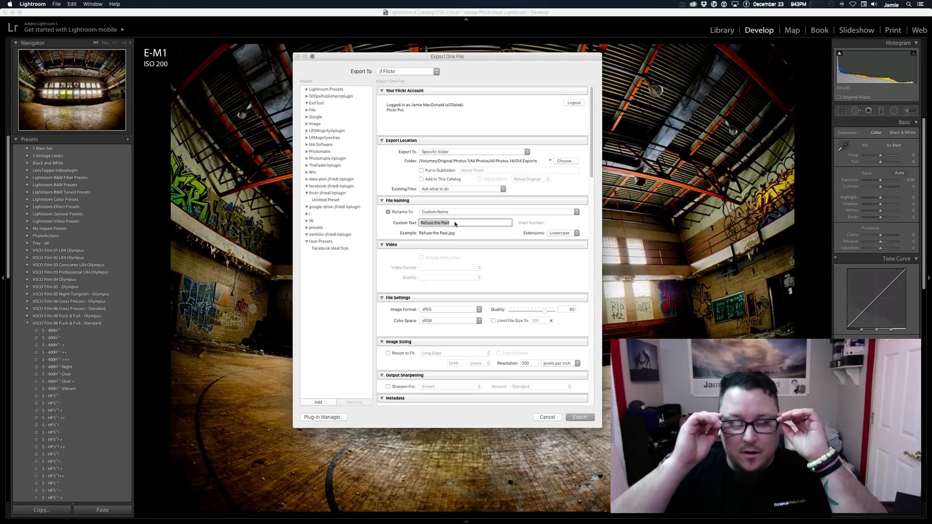
pyautogui.write('Game Over')
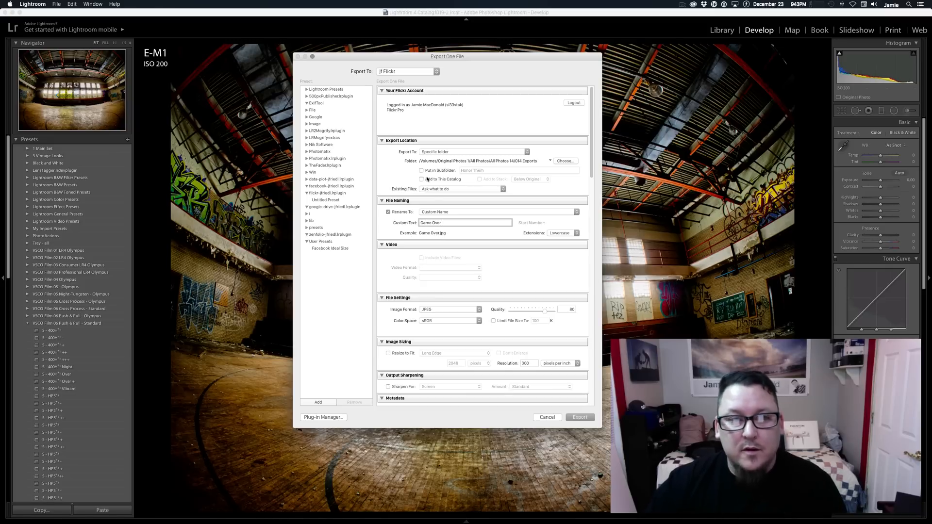
# Choose the Buildings and Structures photoset as the Flickr upload destination in place of the current selection.
pyautogui.scroll(-12, 516, 237)
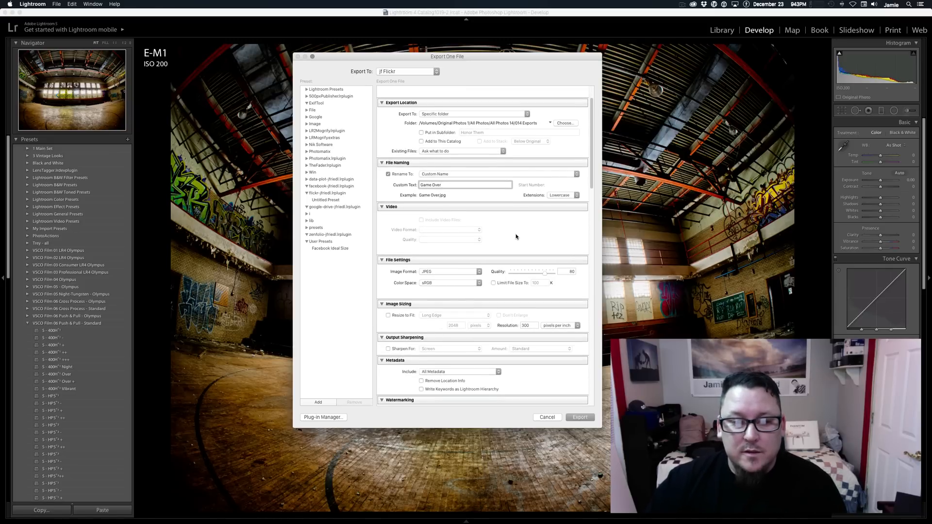
pyautogui.scroll(-2, 516, 237)
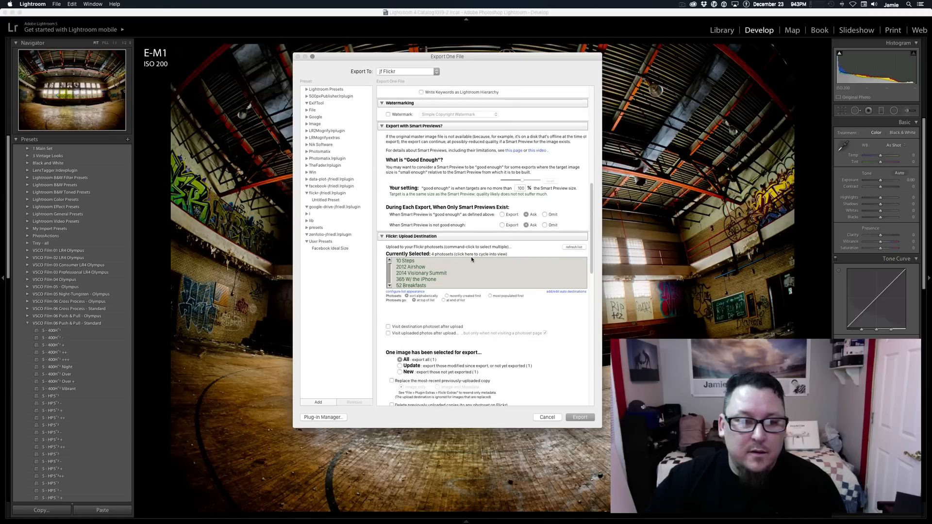
pyautogui.click(389, 279)
pyautogui.click(388, 280)
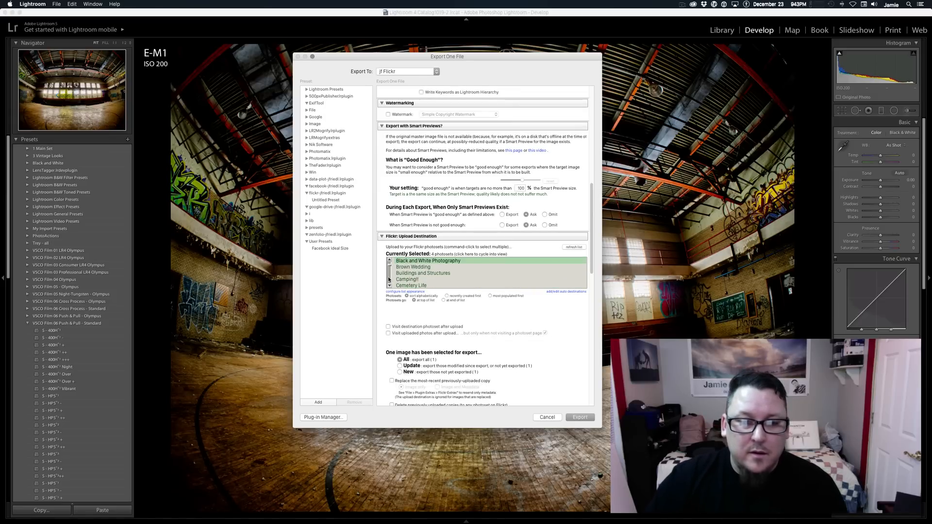
pyautogui.click(404, 274)
# Add the OM-D E-M1 photoset to the selected Flickr upload destinations.
pyautogui.click(388, 280)
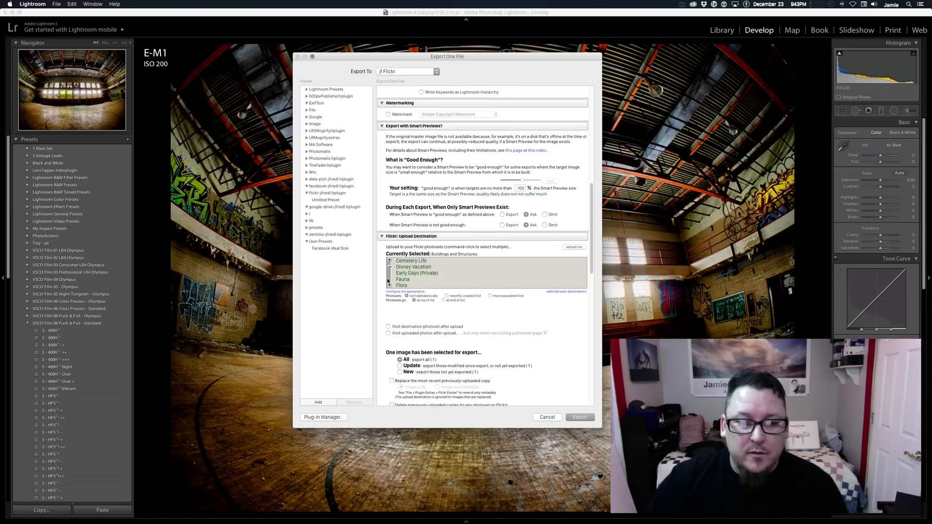
pyautogui.click(388, 281)
pyautogui.click(388, 280)
pyautogui.click(388, 281)
pyautogui.click(388, 280)
pyautogui.click(387, 281)
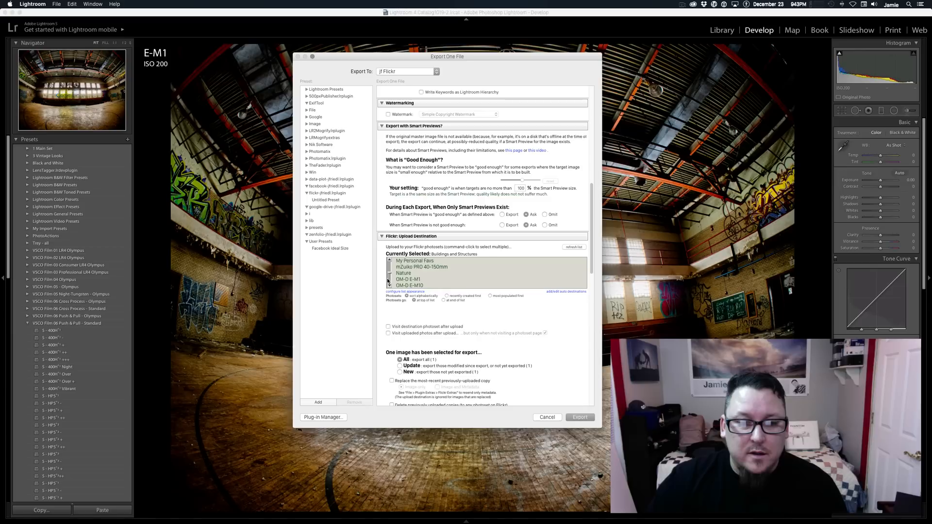
pyautogui.keyDown('super'); pyautogui.click(402, 281); pyautogui.keyUp('super')
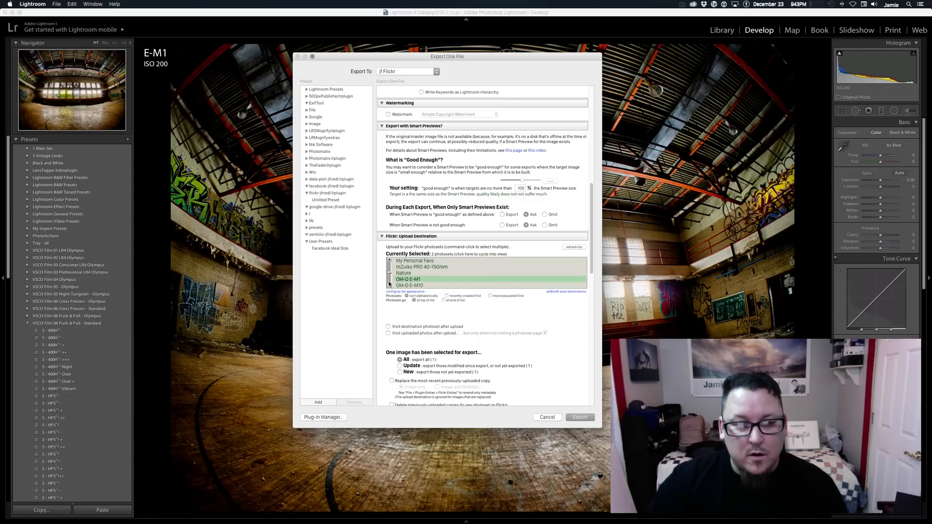
# Add the Rokinon/Samyang 75 and 8mm Fisheye photoset to the selected Flickr upload destinations.
pyautogui.click(389, 284)
pyautogui.click(389, 284)
pyautogui.click(389, 283)
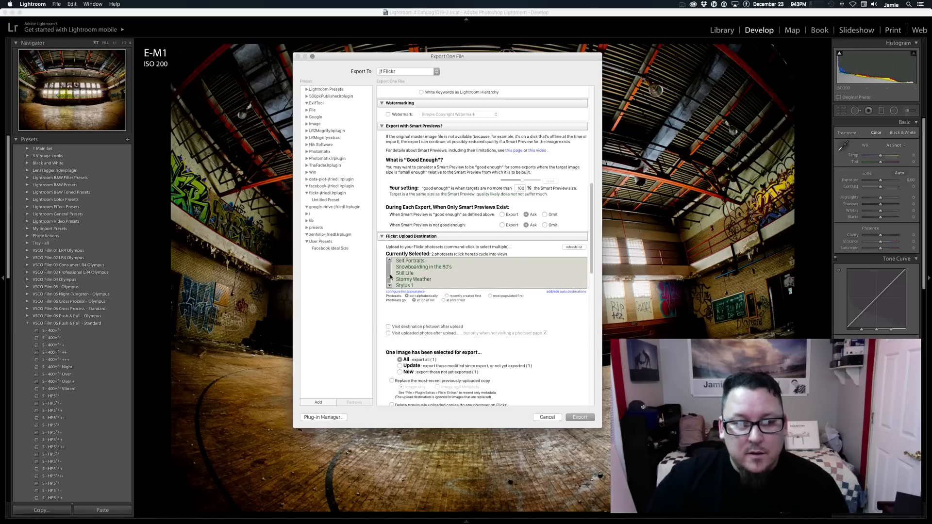
pyautogui.click(391, 277)
pyautogui.keyDown('super'); pyautogui.click(411, 268); pyautogui.keyUp('super')
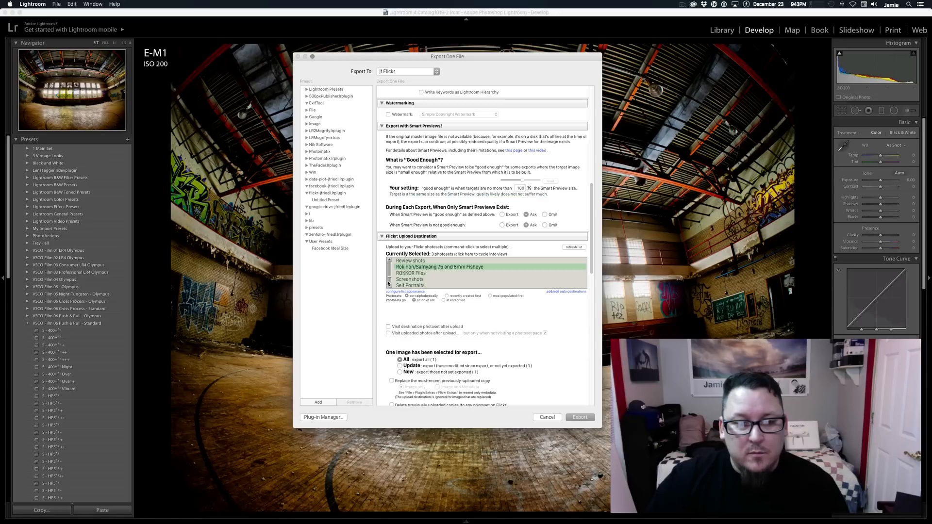
# Add the Urban Exploration photoset to the selected Flickr upload destinations.
pyautogui.click(389, 284)
pyautogui.click(389, 283)
pyautogui.click(389, 283)
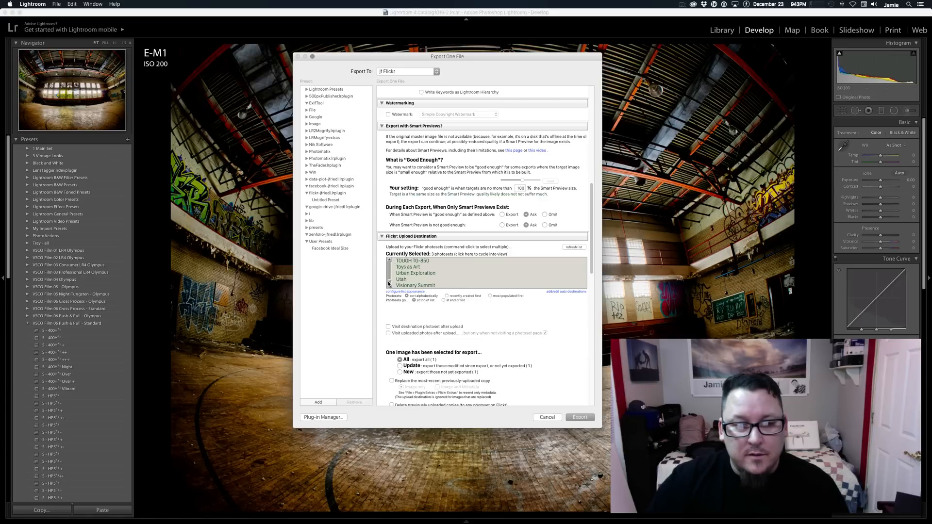
pyautogui.keyDown('super'); pyautogui.click(406, 275); pyautogui.keyUp('super')
# Replace the hashtag ending the Twitter message with #DTW #Urbex and apply the edited tweet text.
pyautogui.scroll(-10, 509, 275)
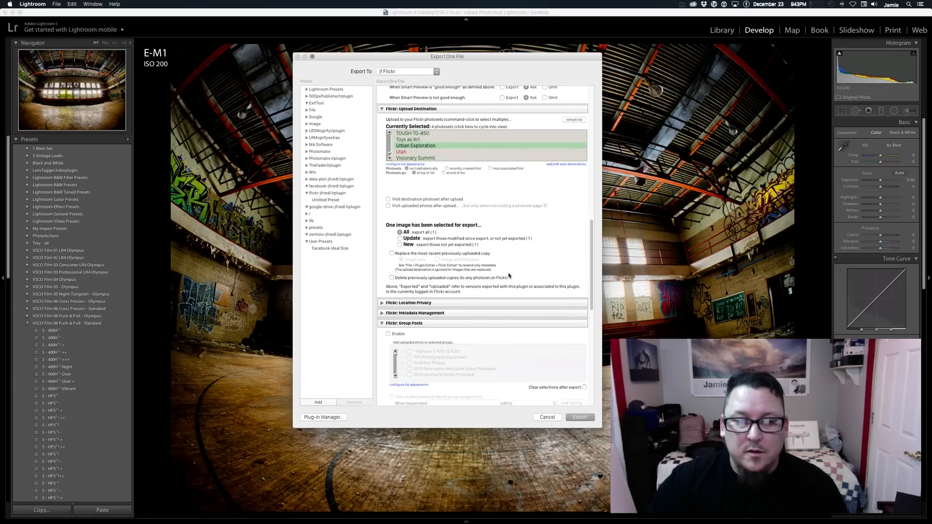
pyautogui.scroll(-3, 504, 286)
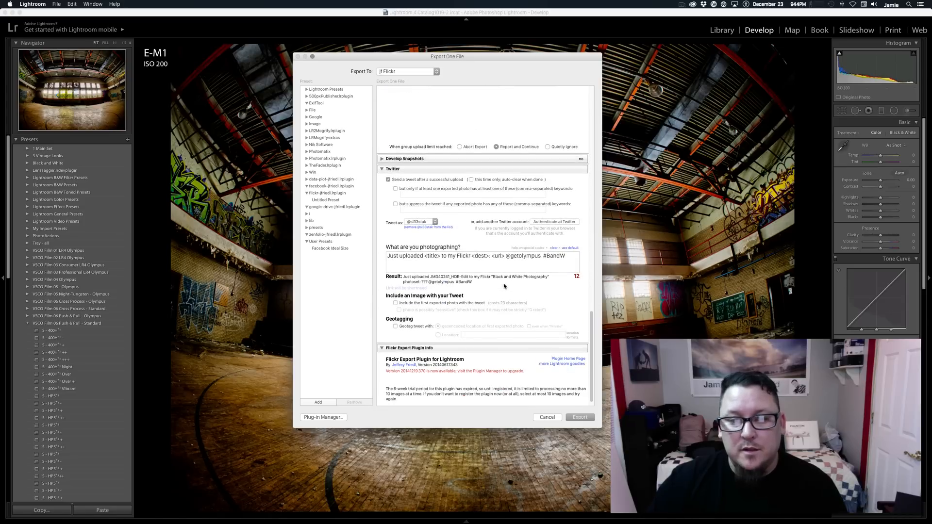
pyautogui.click(551, 266)
pyautogui.moveTo(566, 256); pyautogui.dragTo(548, 257)
pyautogui.write('DTW')
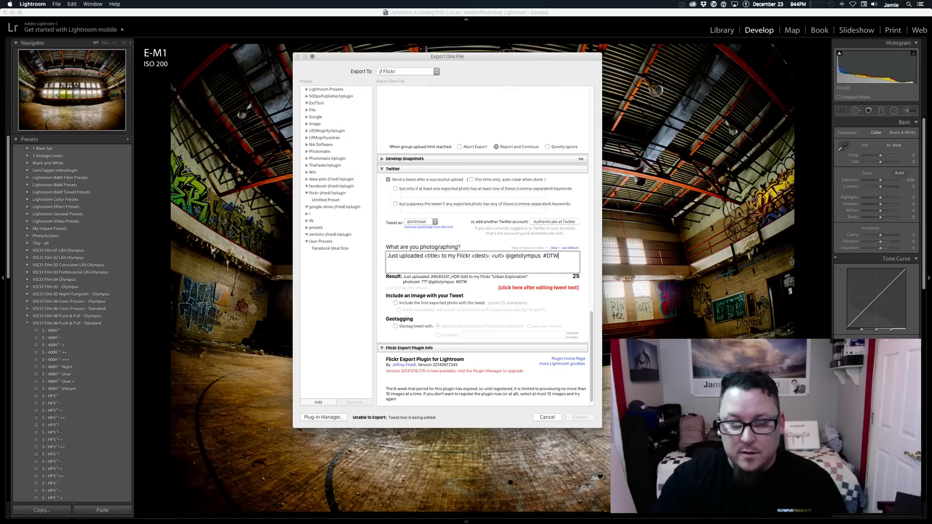
pyautogui.write(' #')
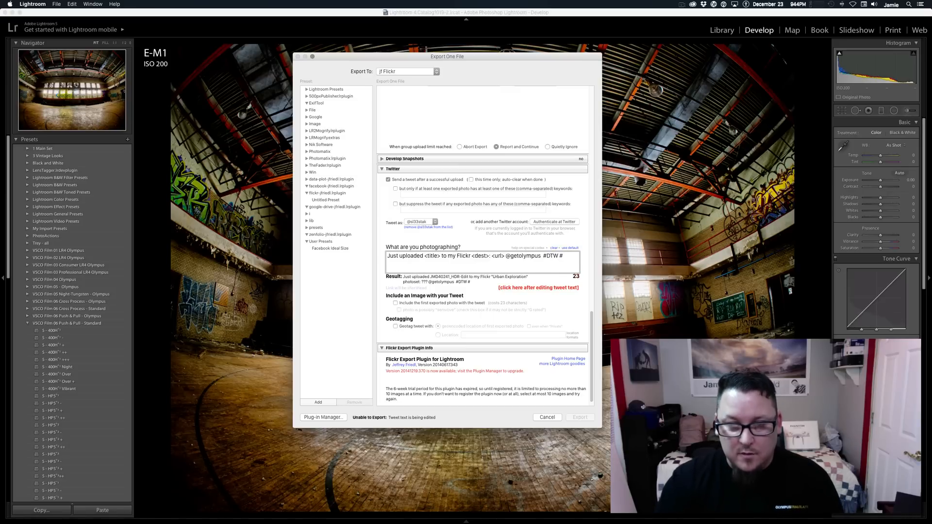
pyautogui.write('Urbex')
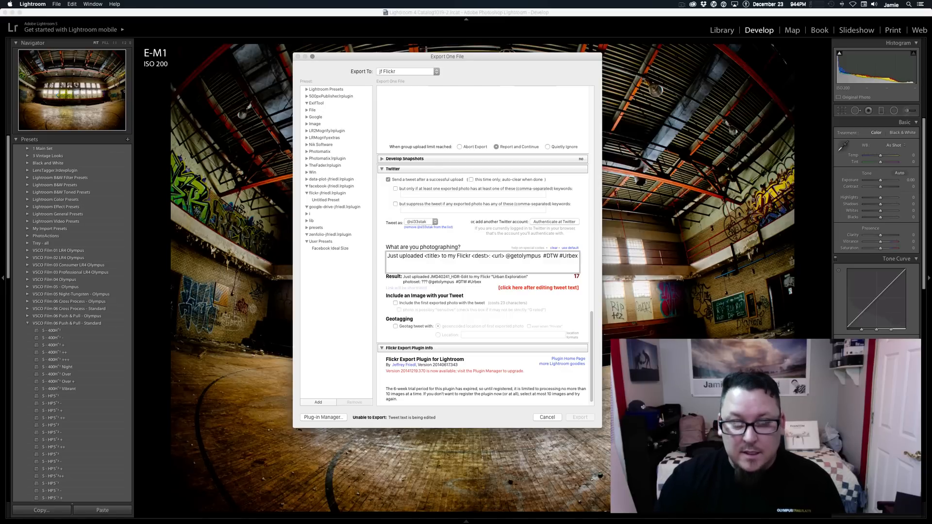
pyautogui.click(565, 291)
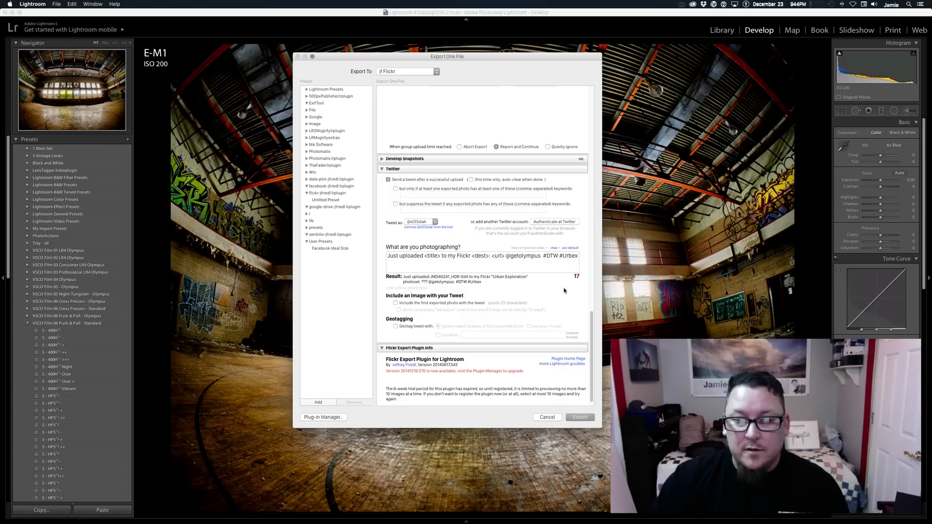
# Start the export to Flickr and confirm 014 Exports as the destination folder.
pyautogui.click(580, 417)
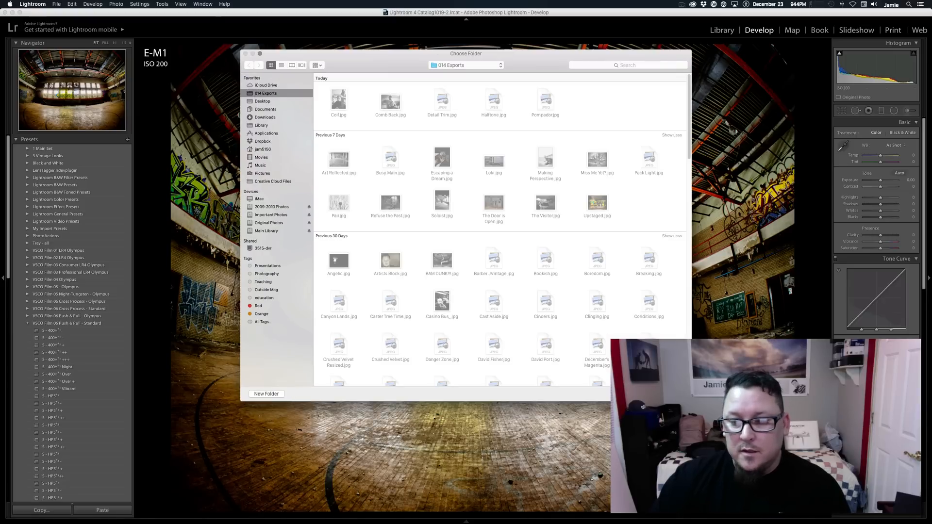
pyautogui.click(668, 394)
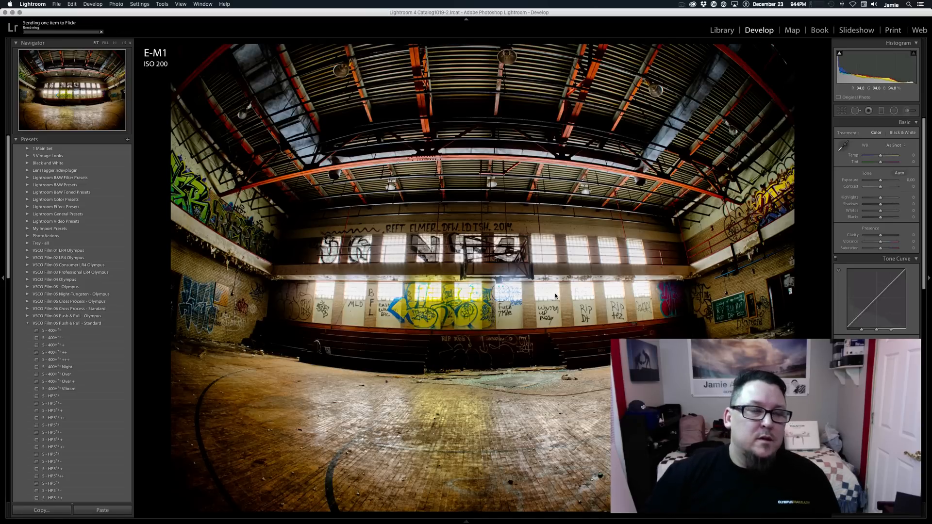
pyautogui.click(683, 5)
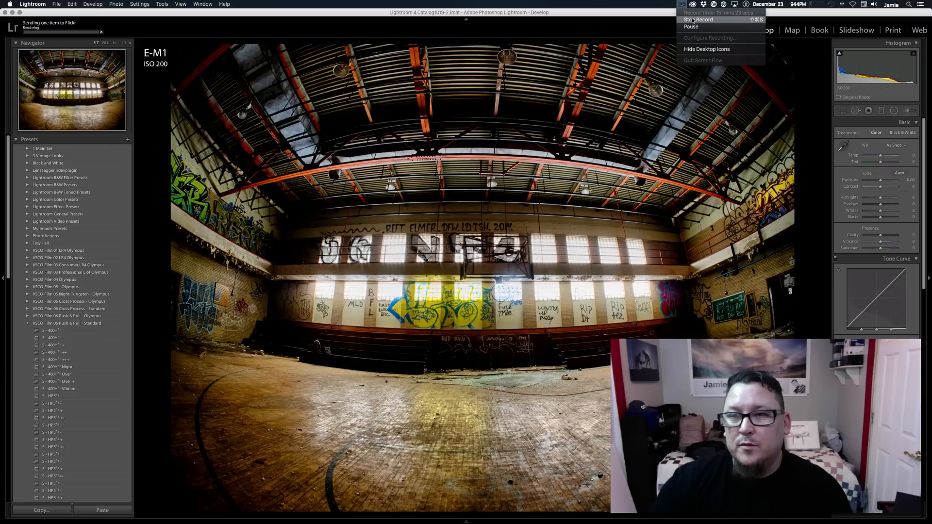